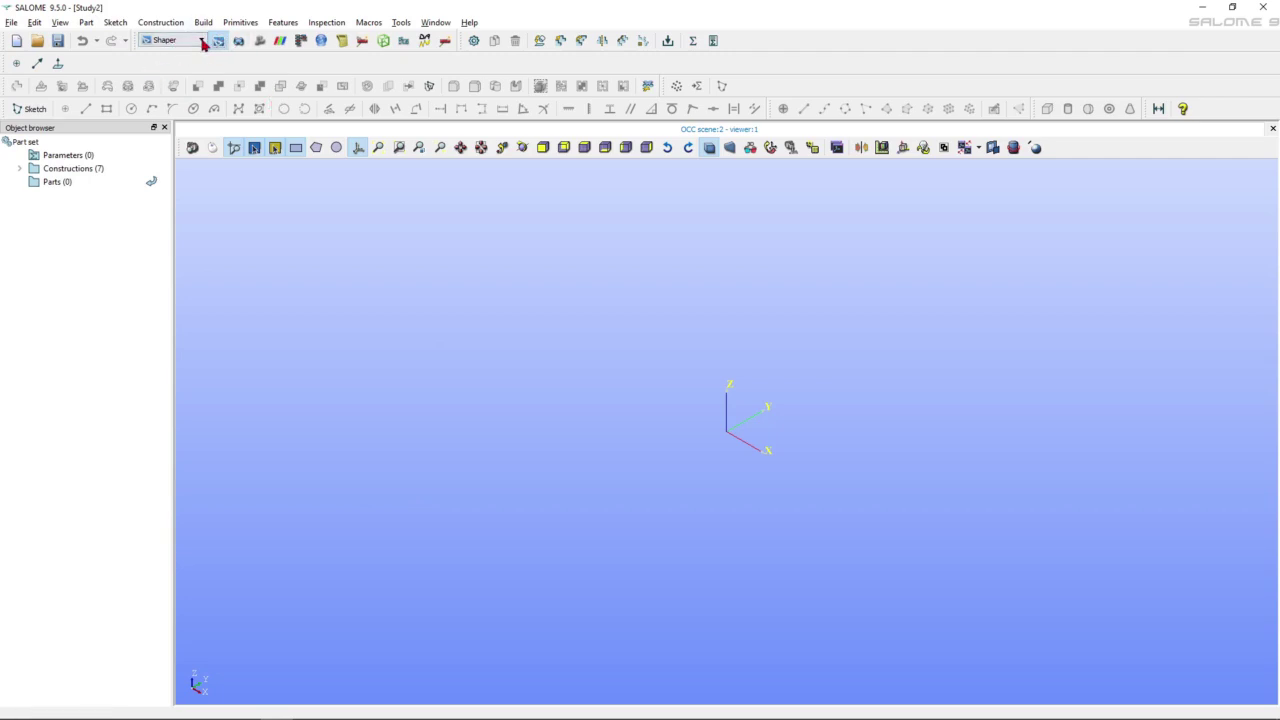
left_click(200, 40)
left_click(187, 64)
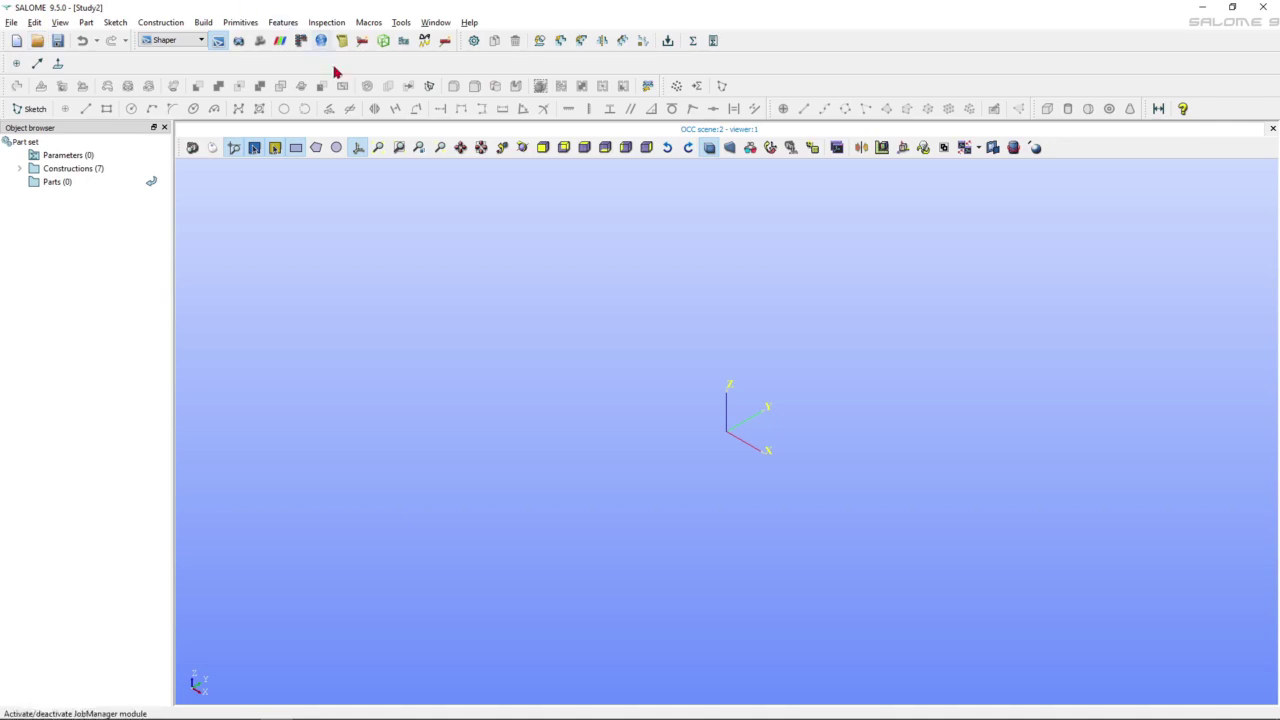
left_click(200, 42)
left_click(201, 44)
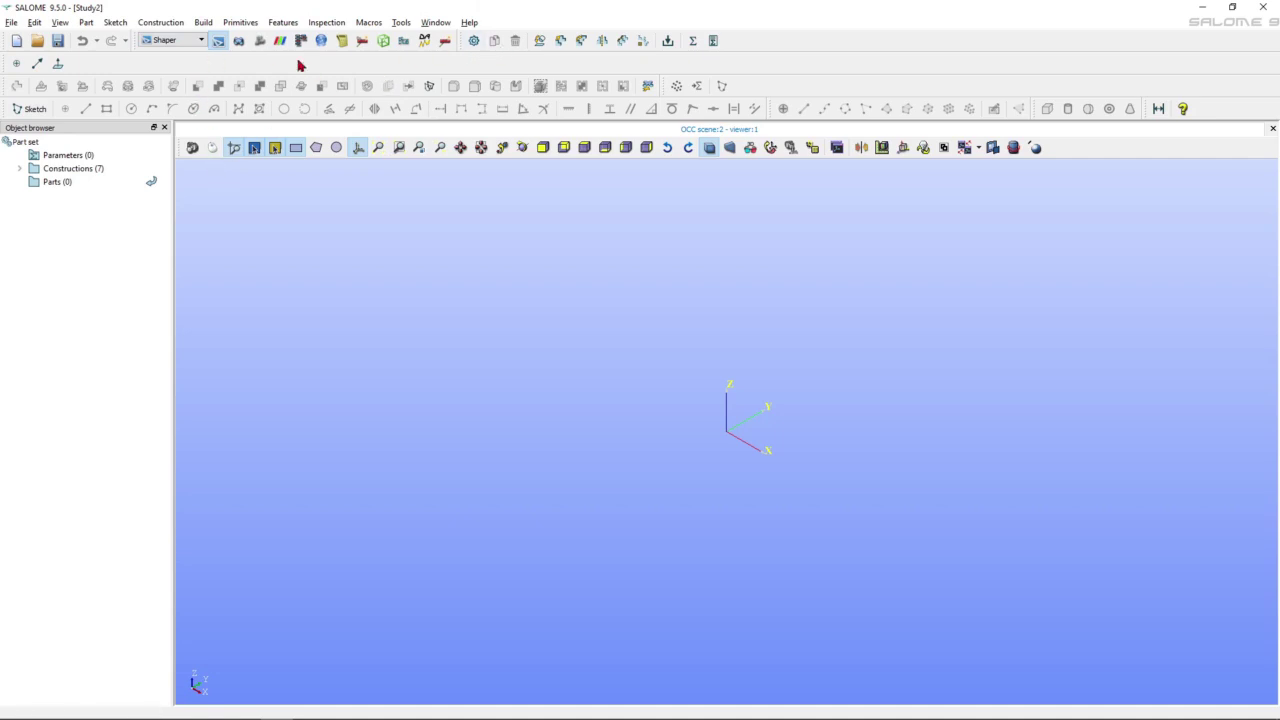
left_click(201, 40)
left_click(194, 65)
left_click(190, 44)
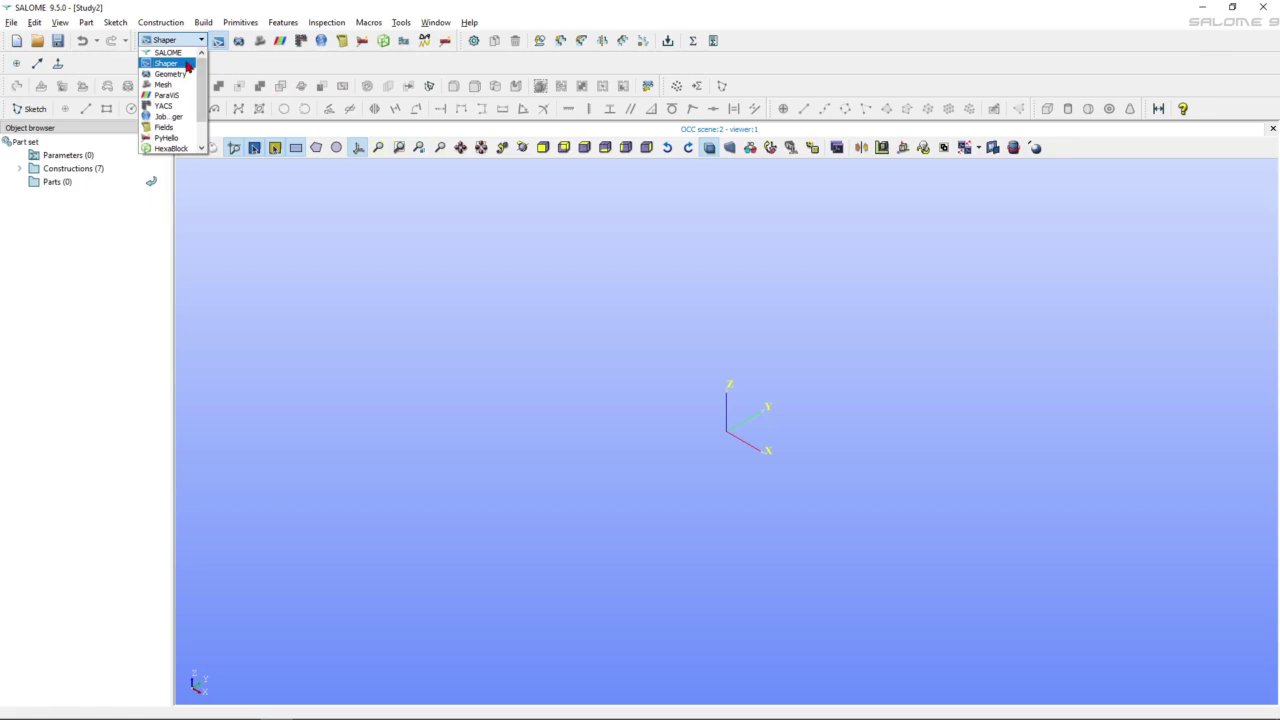
left_click(188, 66)
left_click(199, 42)
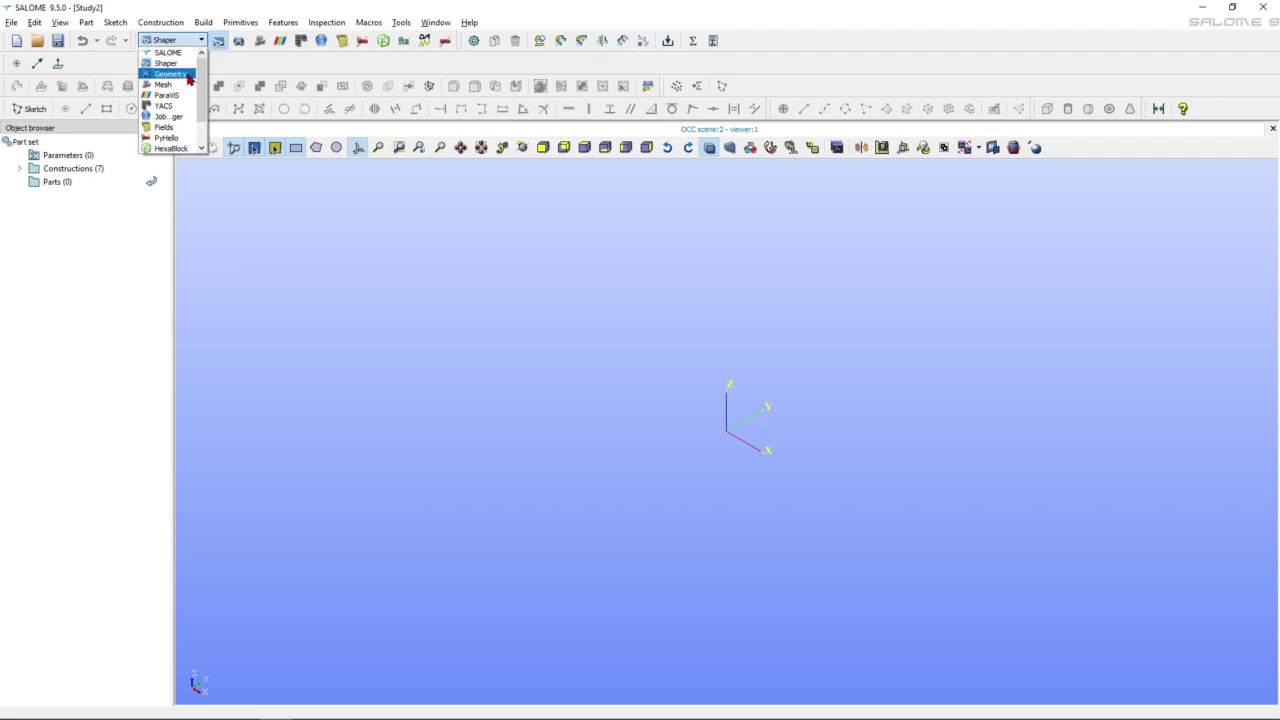
left_click(188, 66)
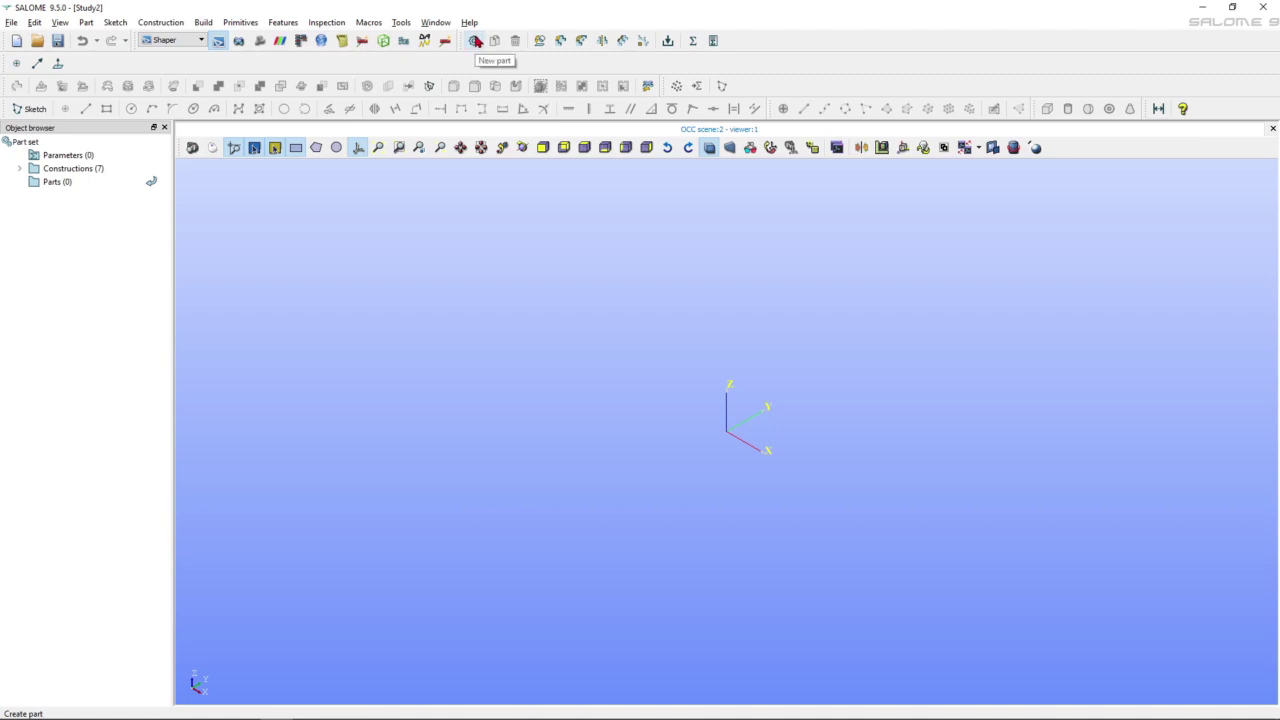
Create a new part in the part set.
left_click(86, 22)
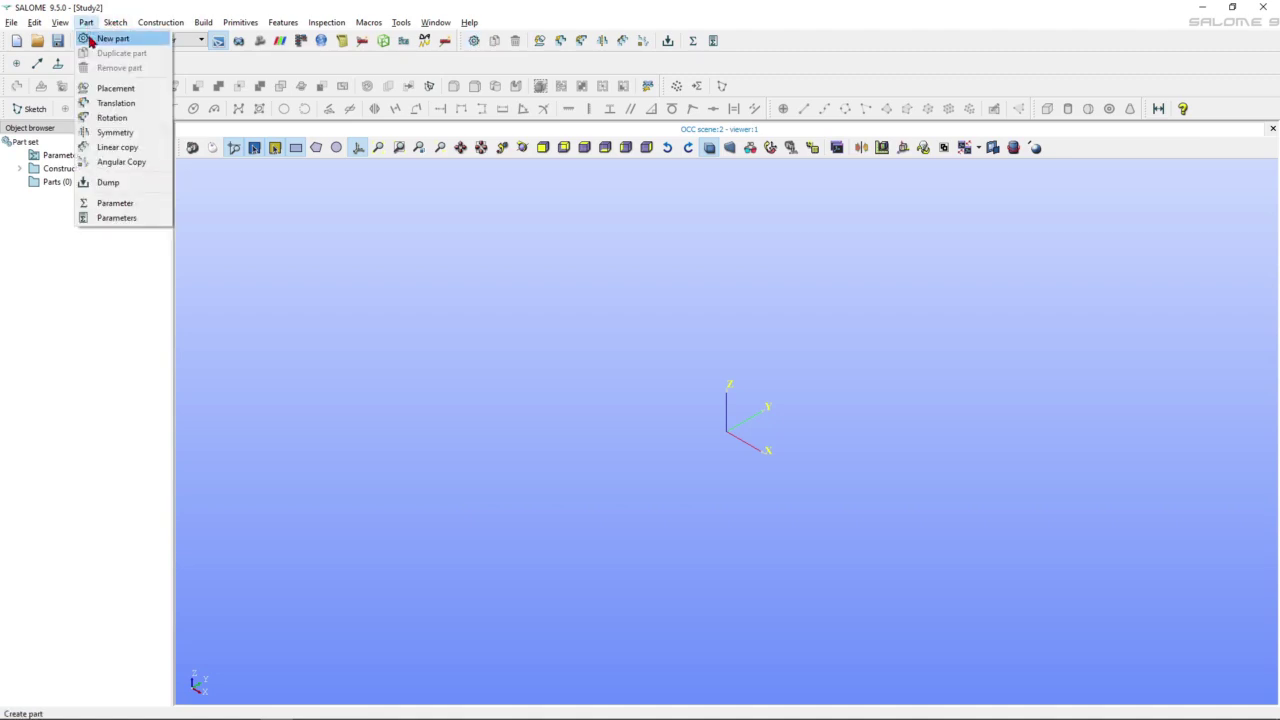
left_click(101, 41)
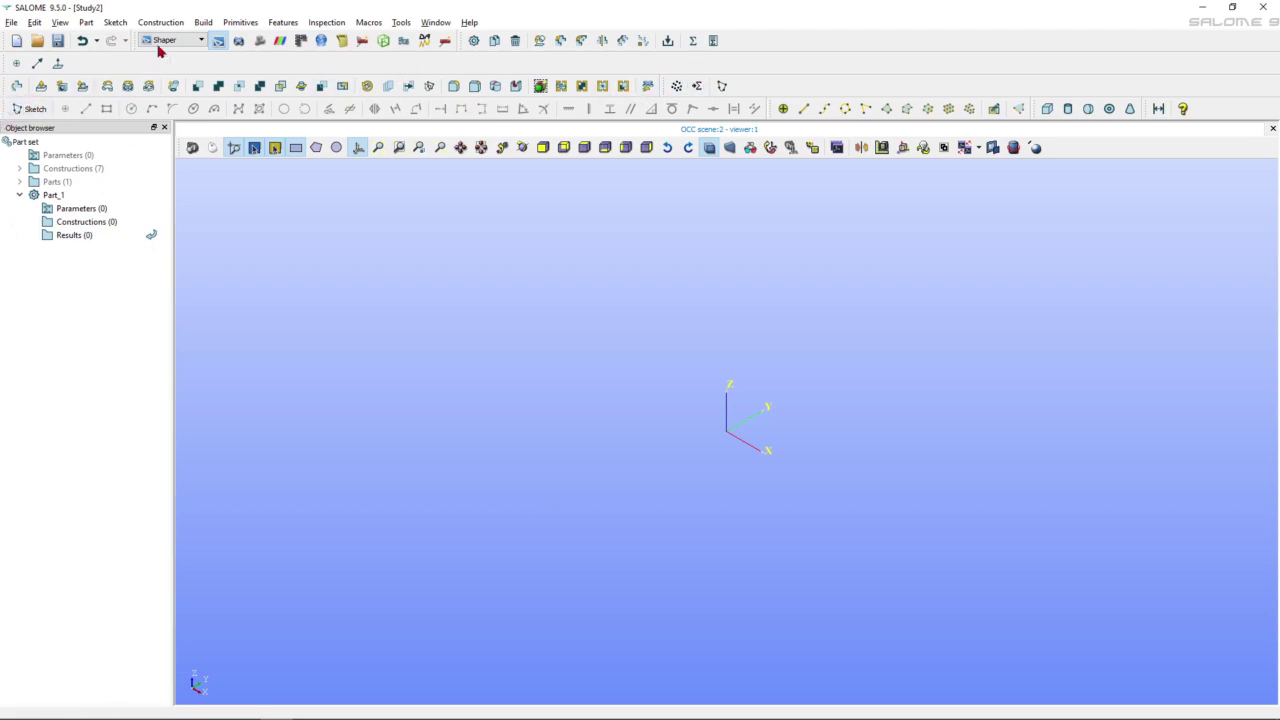
left_click(24, 108)
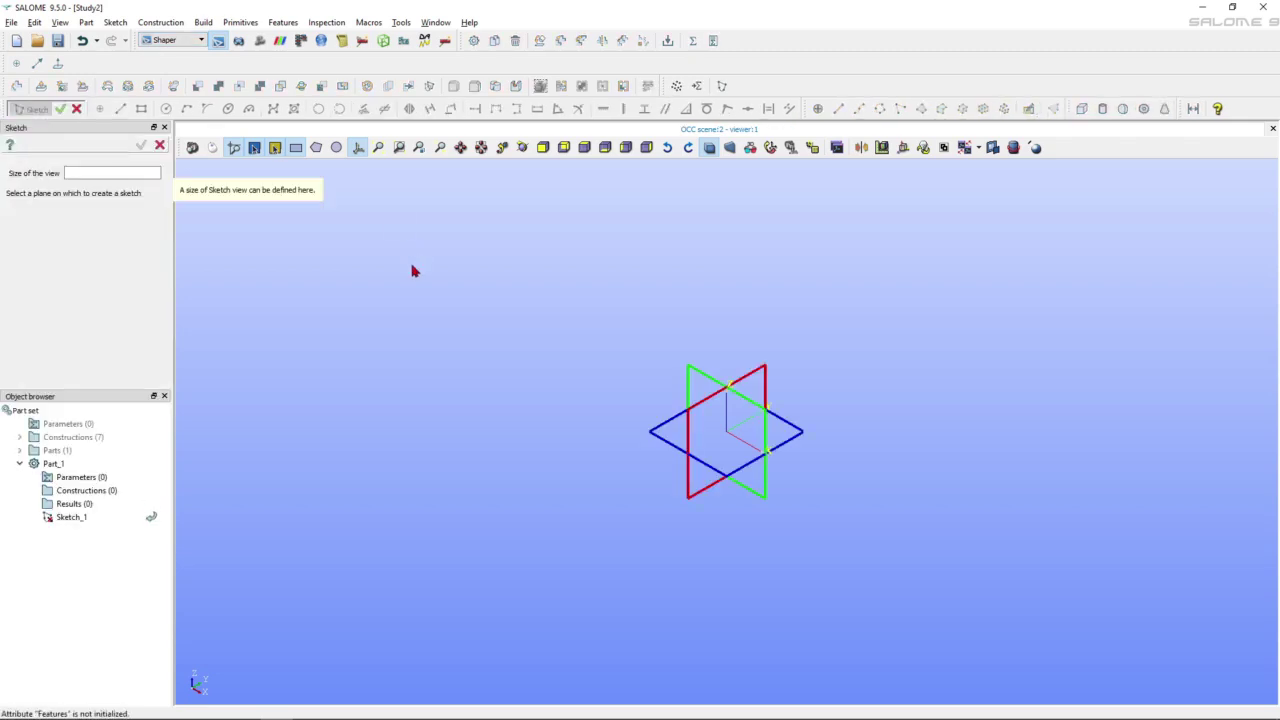
left_click(661, 428)
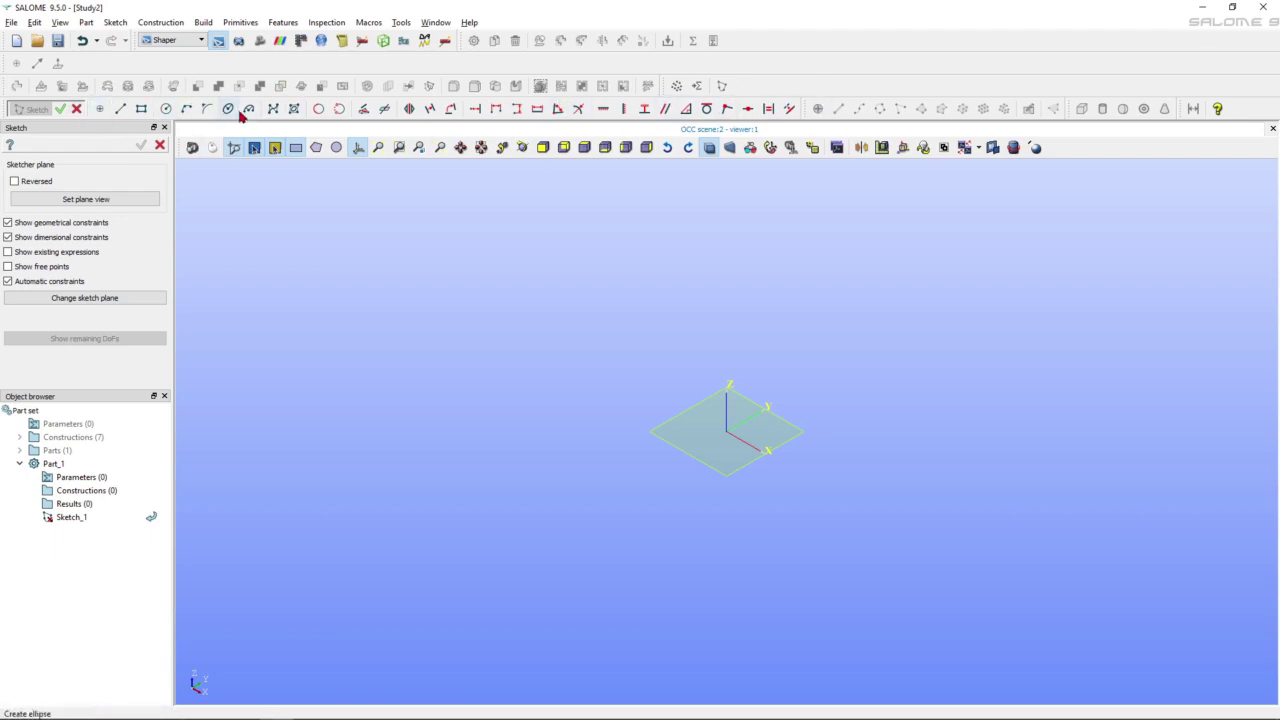
left_click(79, 110)
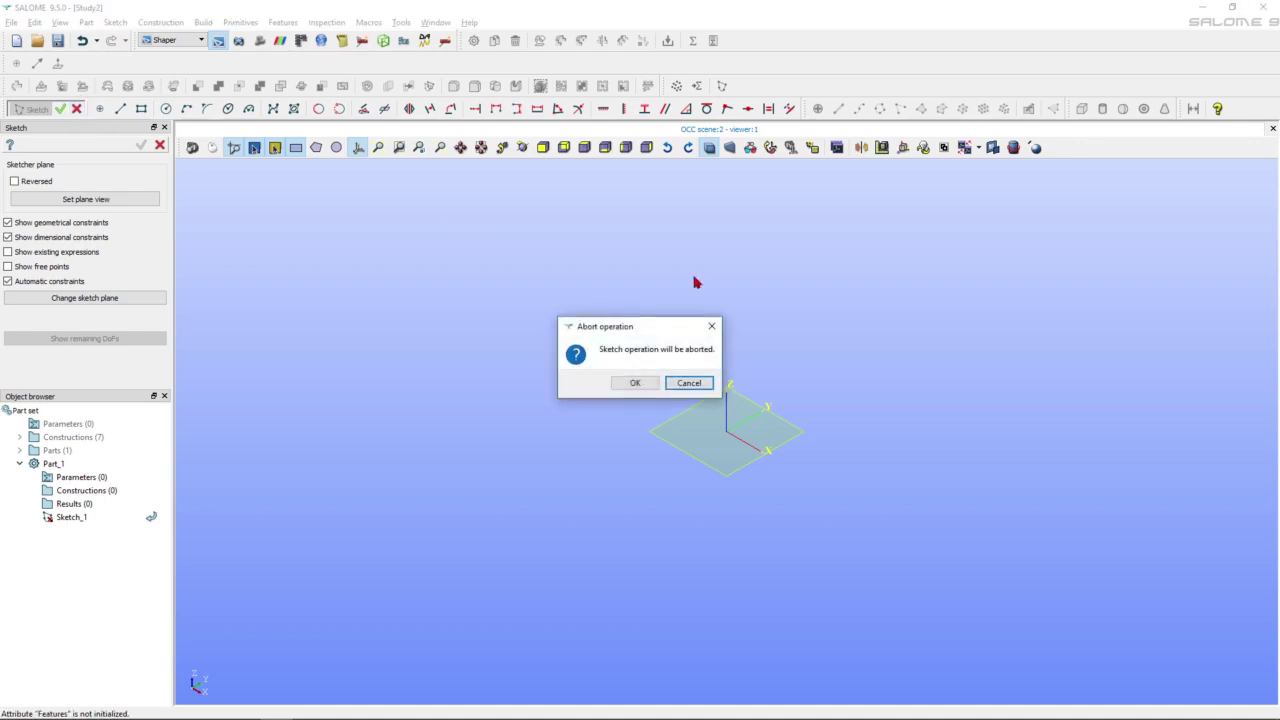
left_click(627, 382)
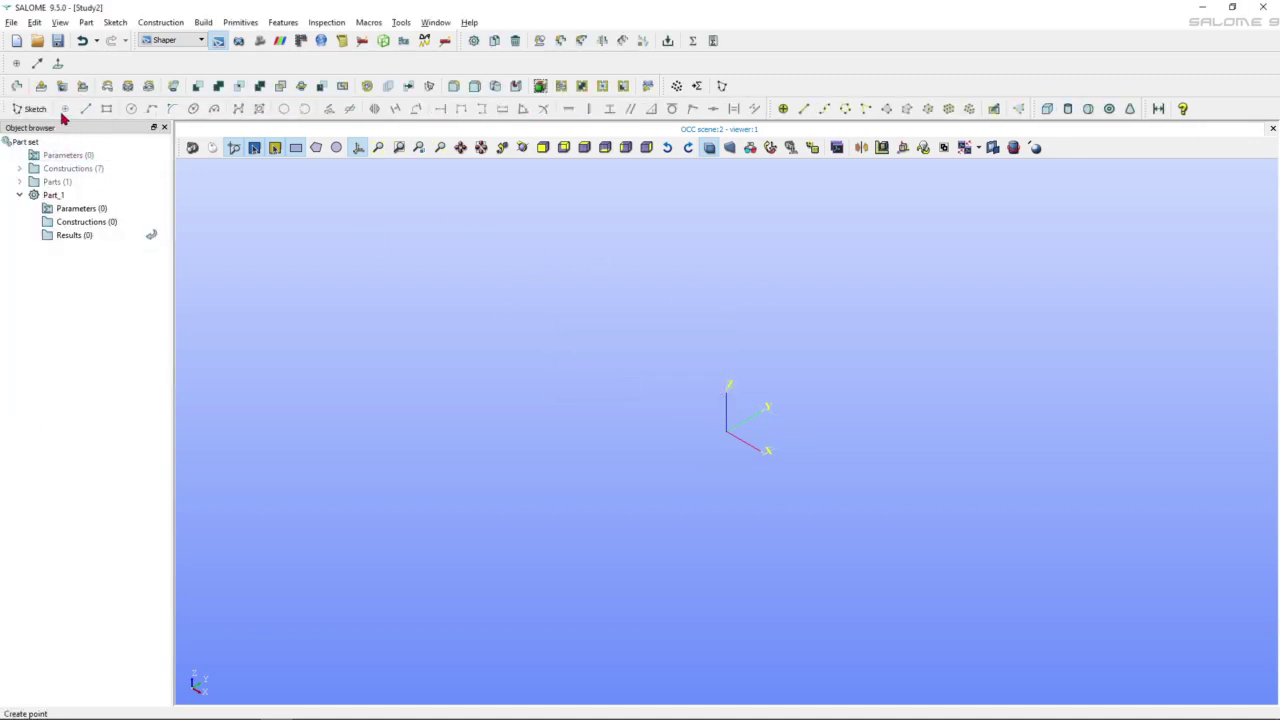
left_click(180, 41)
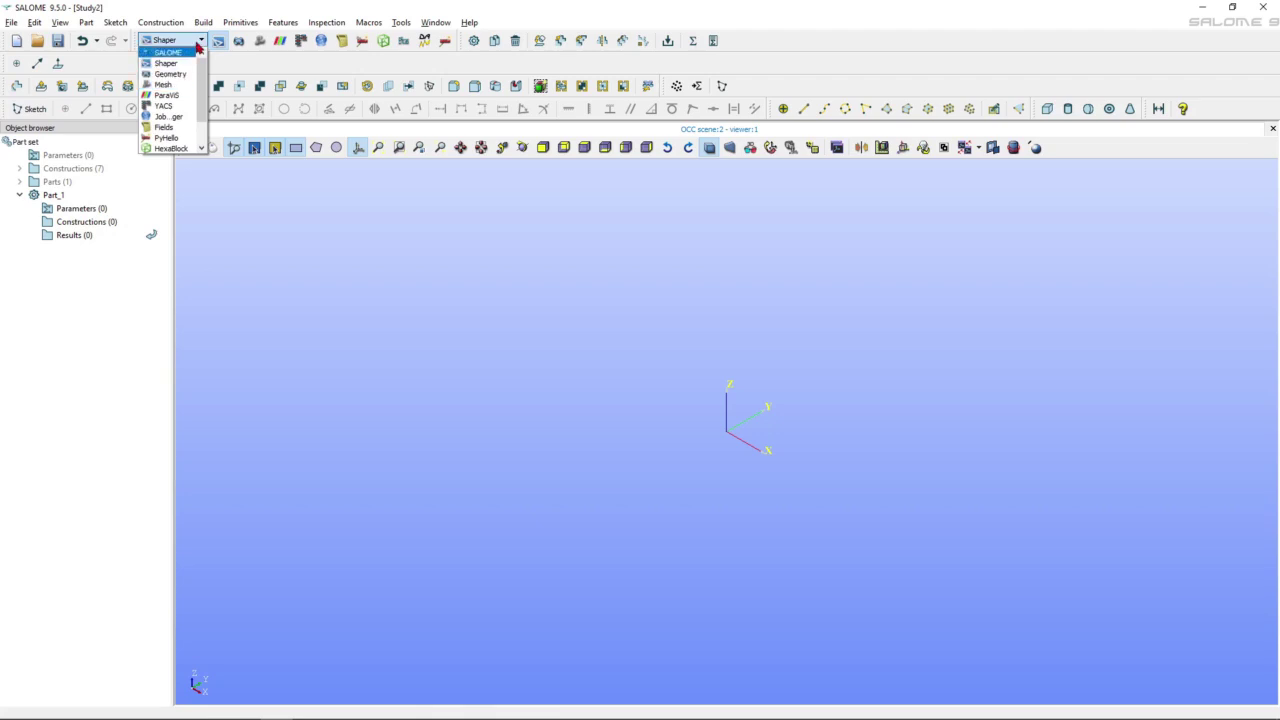
left_click(192, 40)
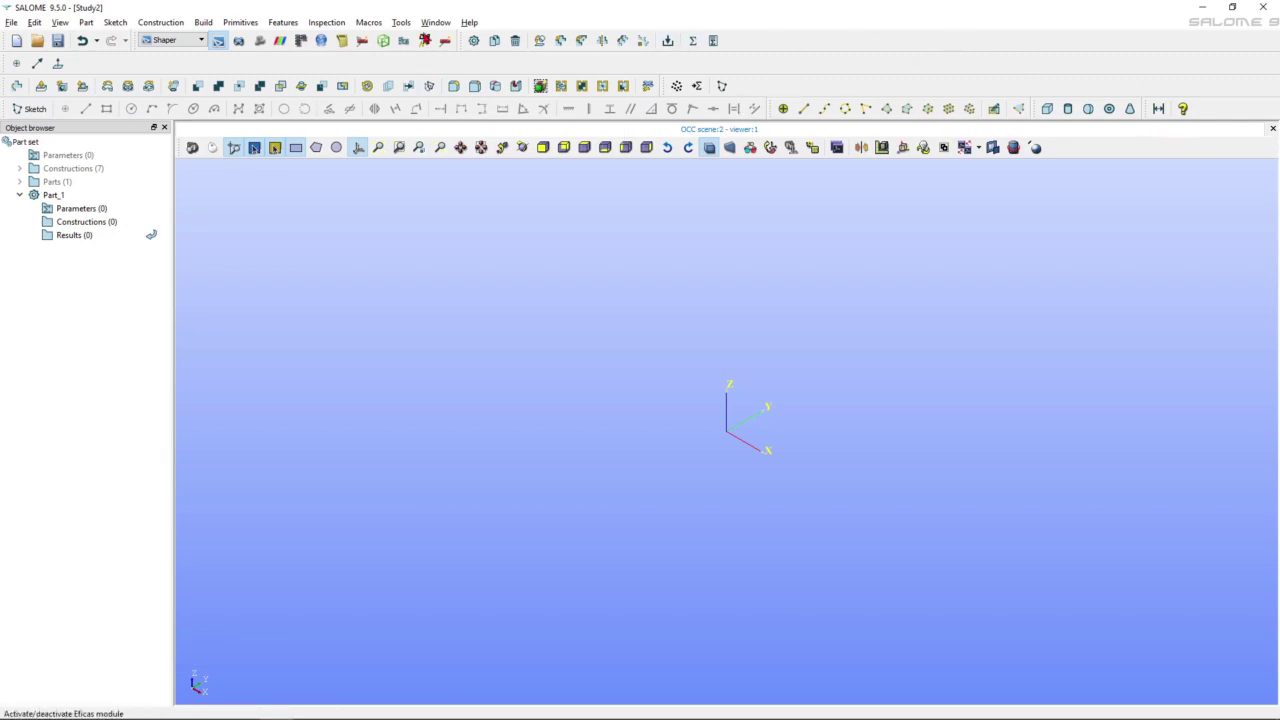
Import a points set from the file C:/aerofolio.txt with no separator given, and fit the imported points in the view.
left_click(680, 87)
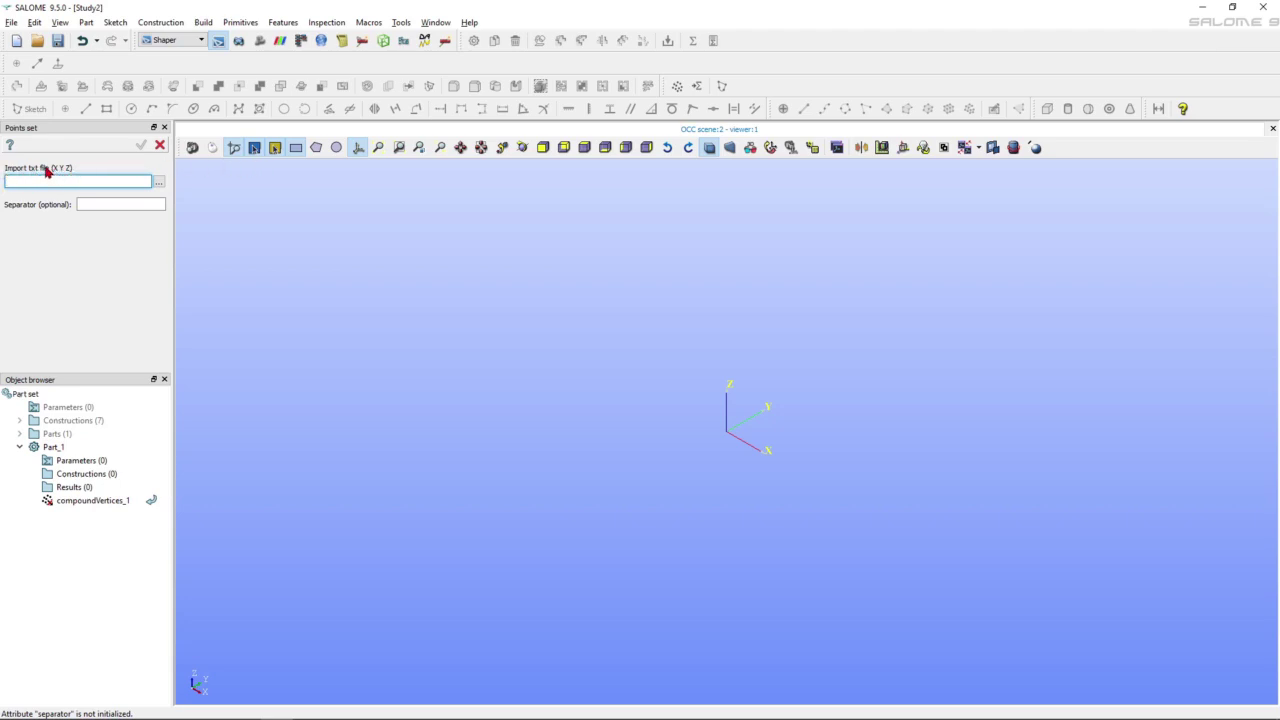
left_click(158, 182)
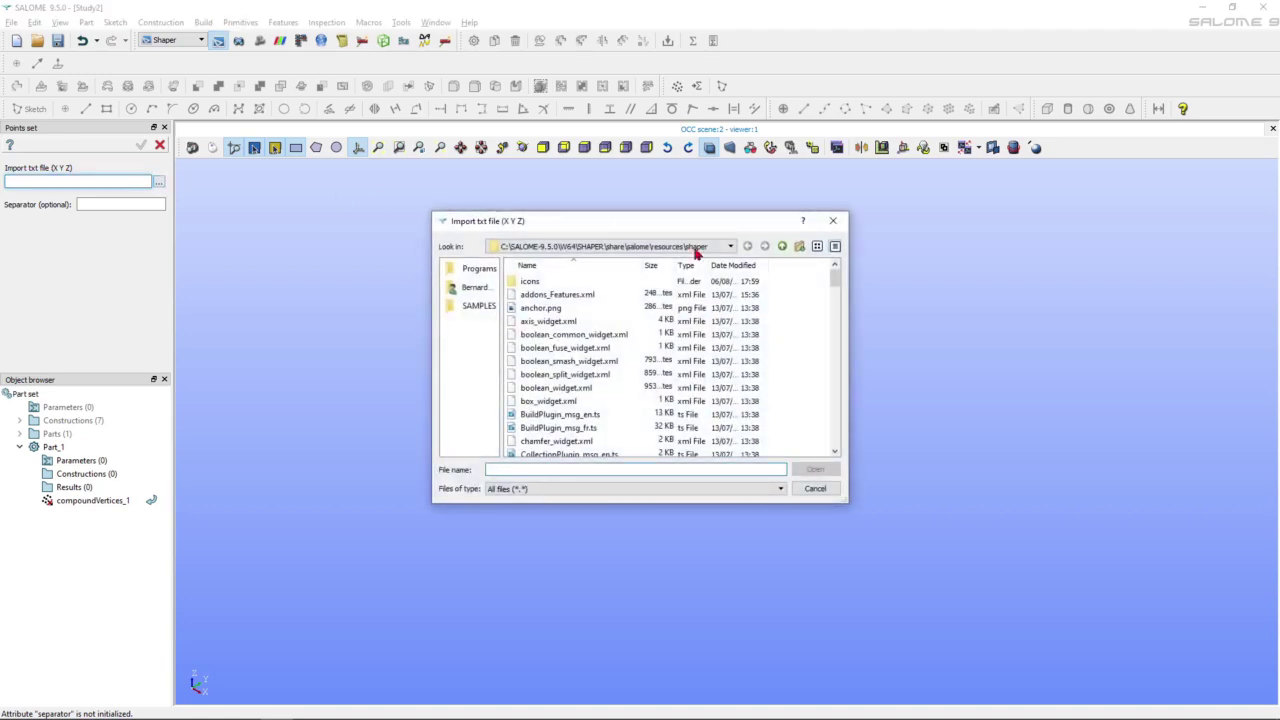
left_click(707, 250)
left_click(611, 330)
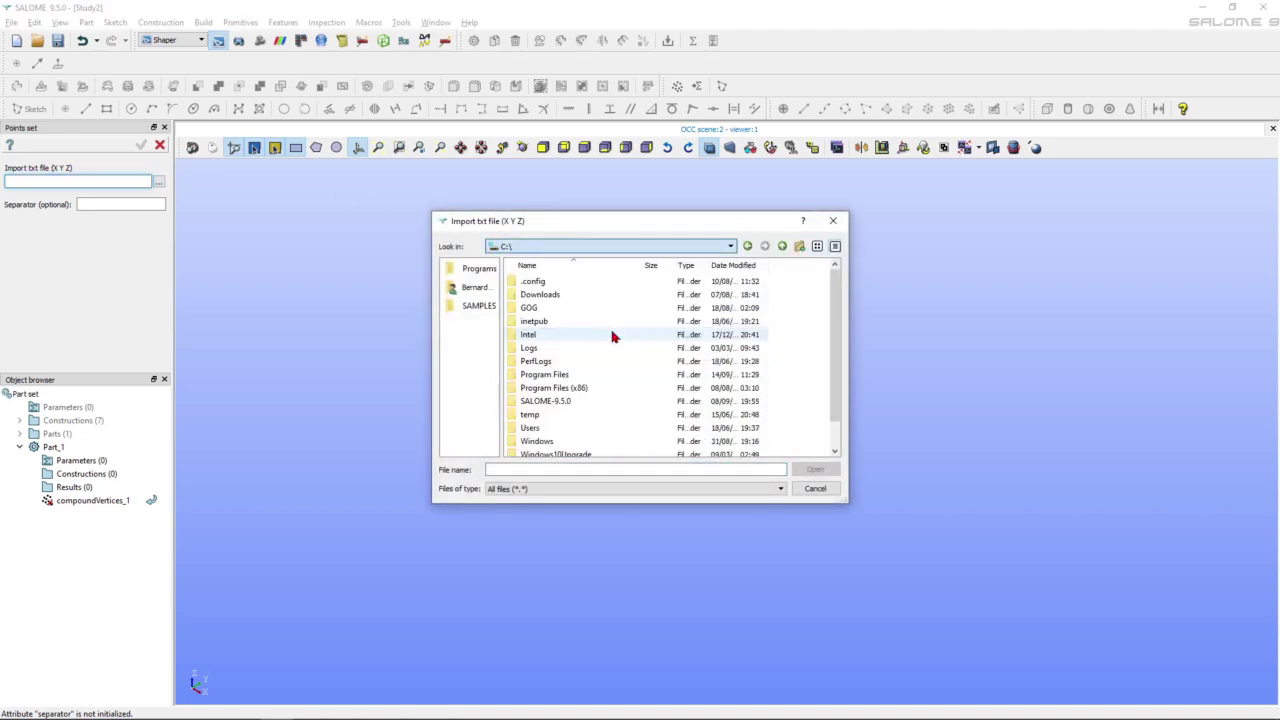
scroll(580, 424, "down", 1)
left_click(563, 444)
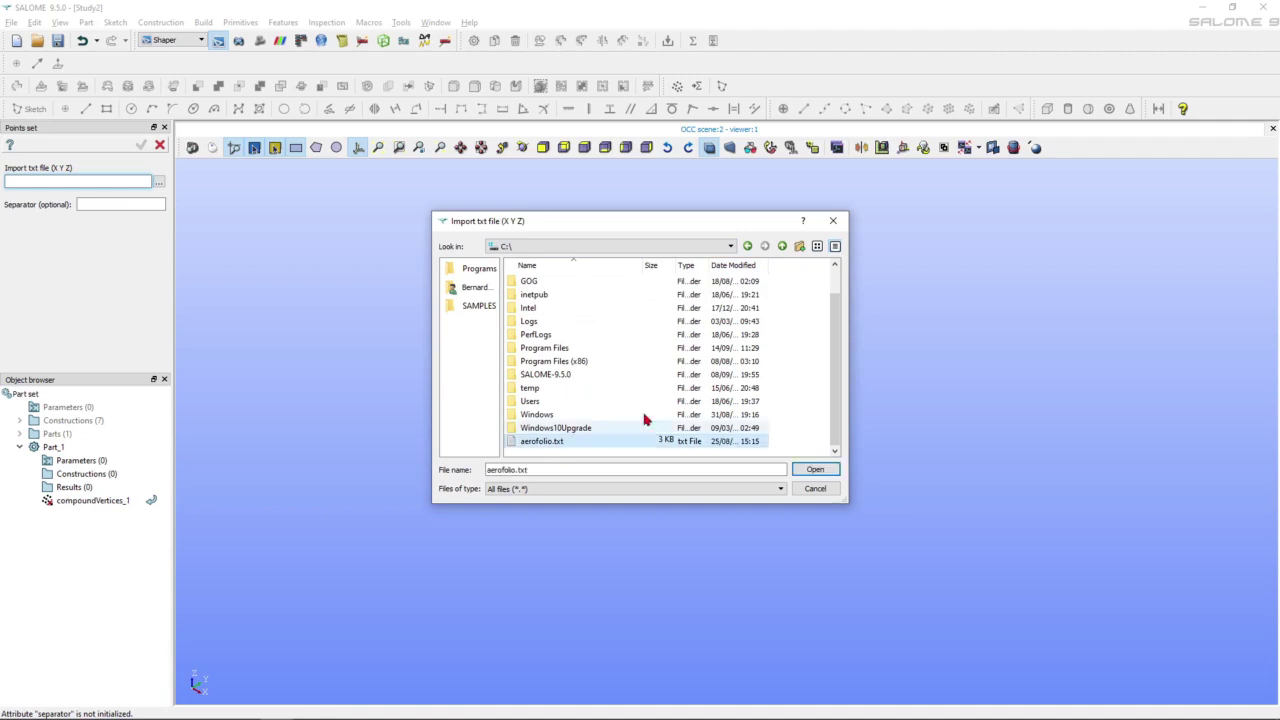
left_click(815, 470)
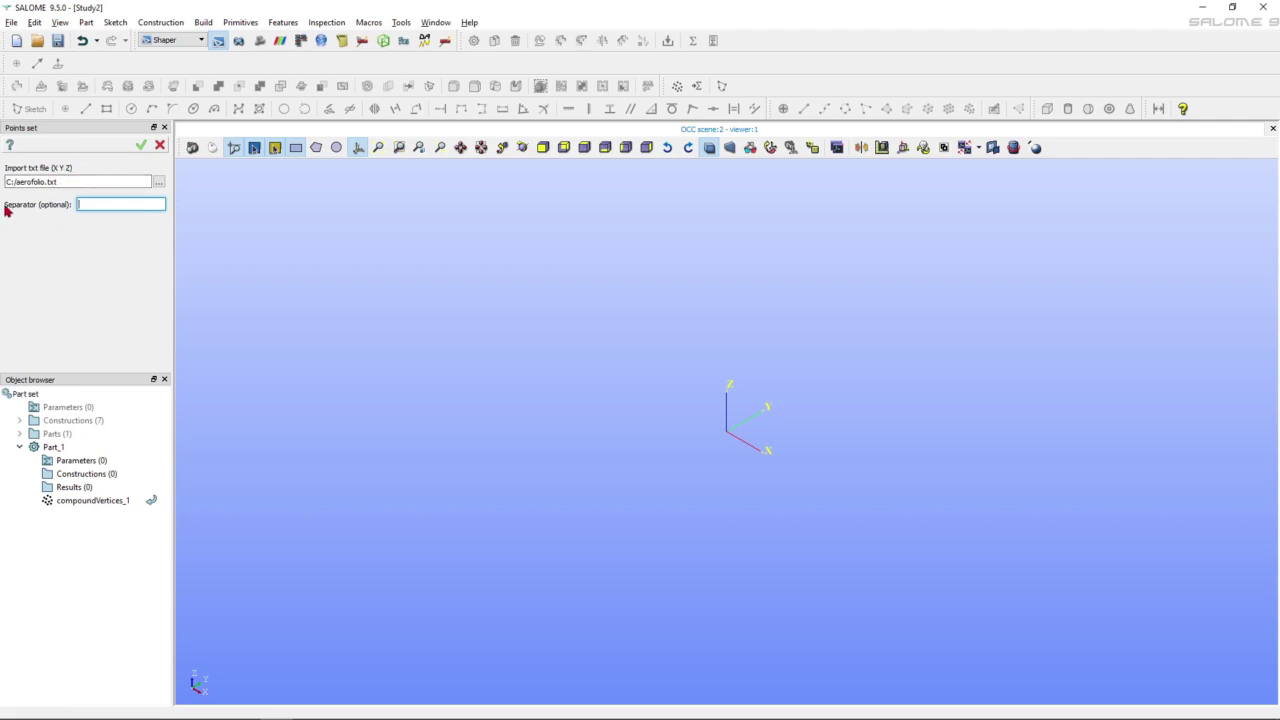
left_click(140, 147)
left_click(378, 148)
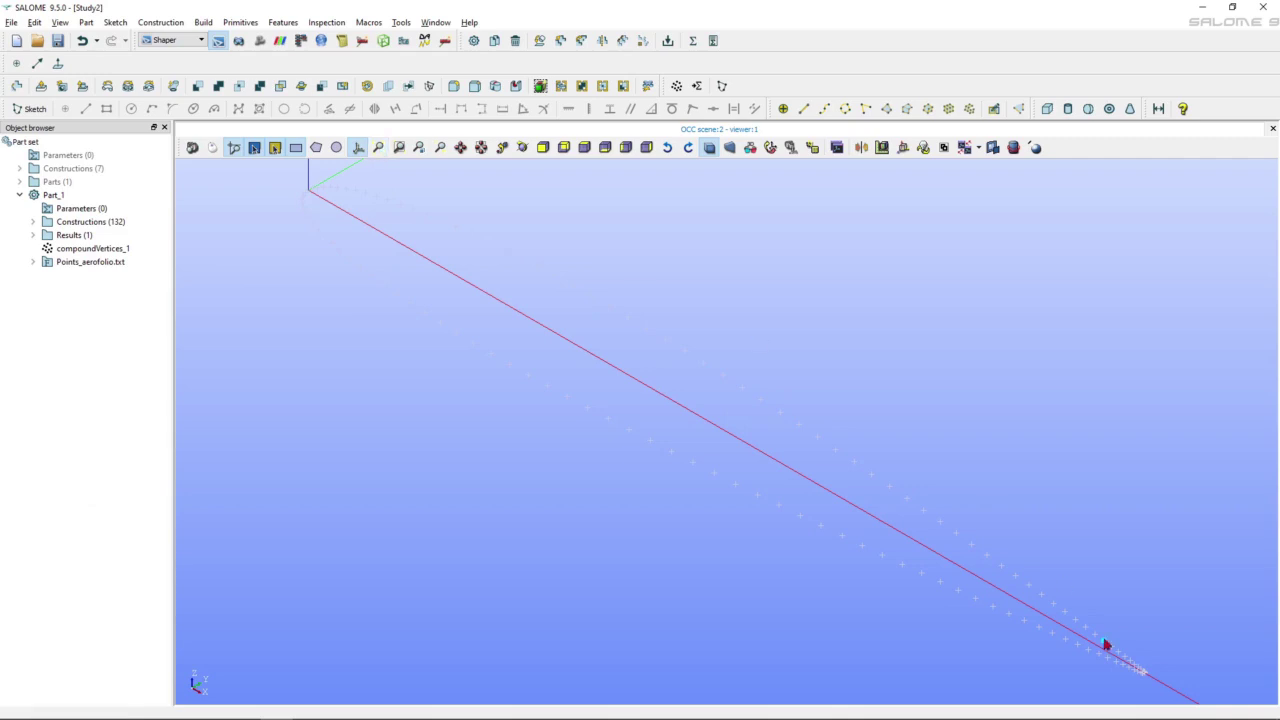
Examine the imported airfoil points in the 3D view and in the part's list of constructions.
scroll(472, 392, "down", 10)
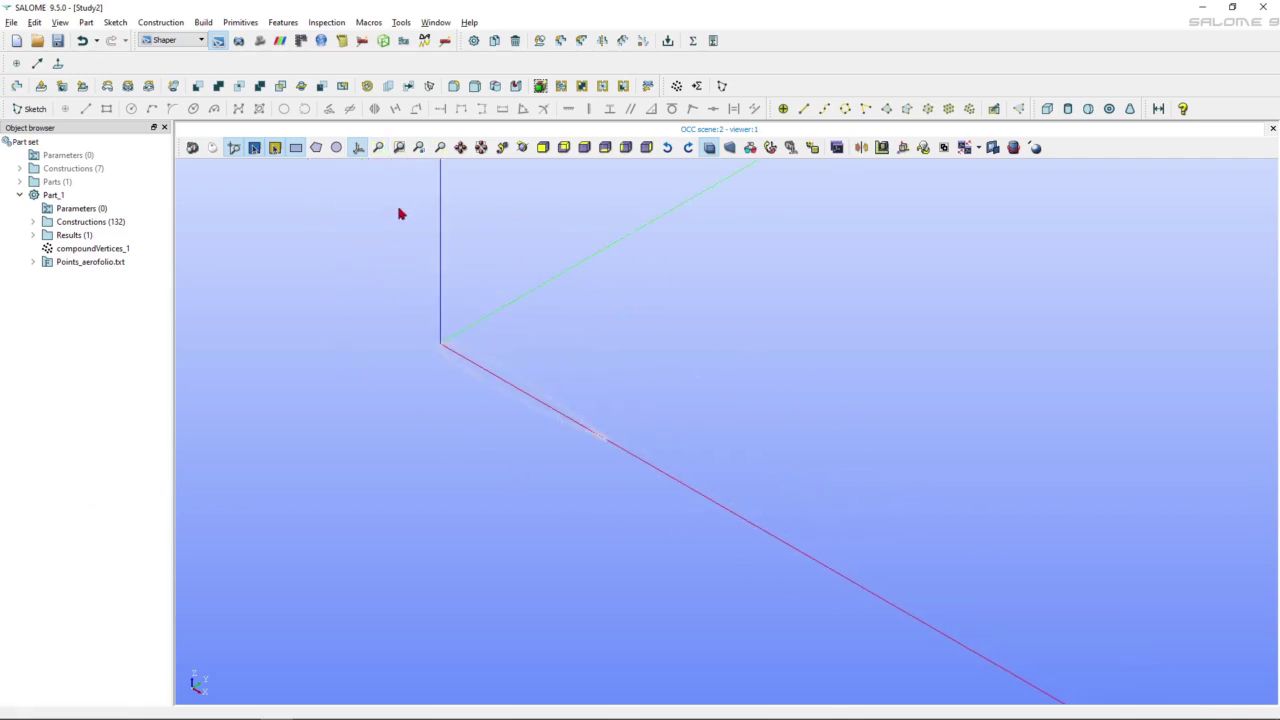
left_click(377, 148)
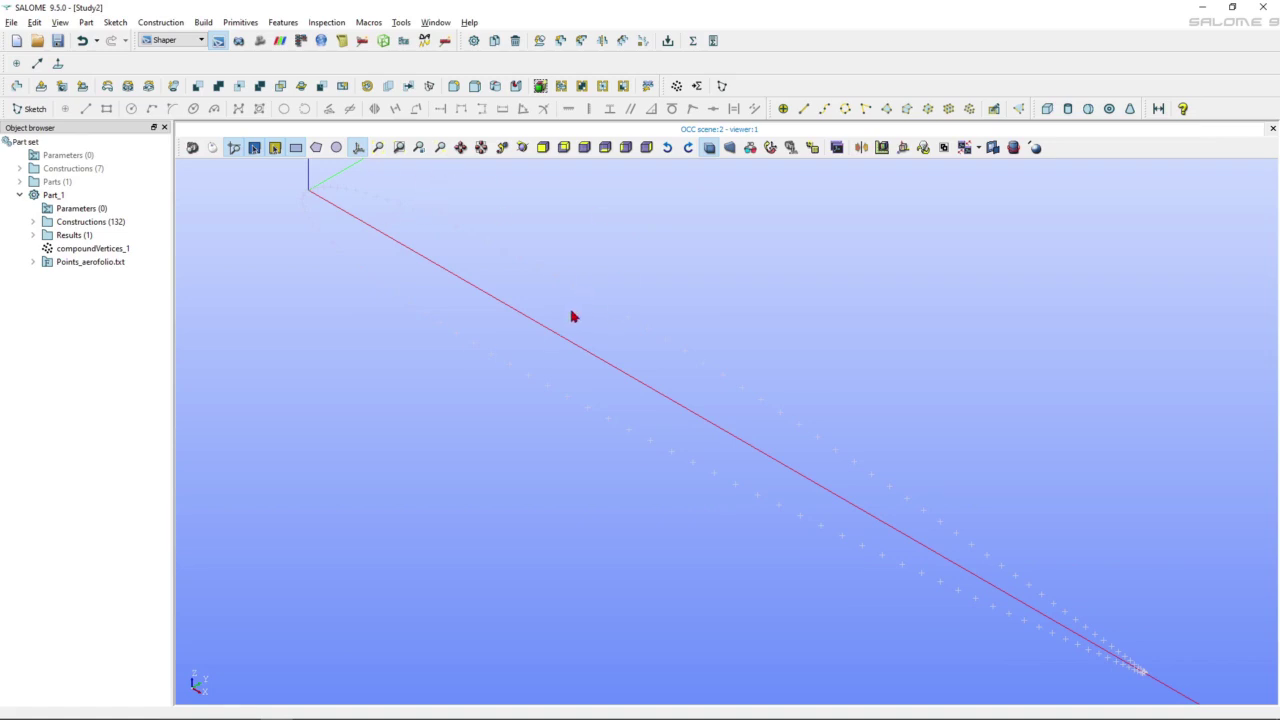
left_click(32, 222)
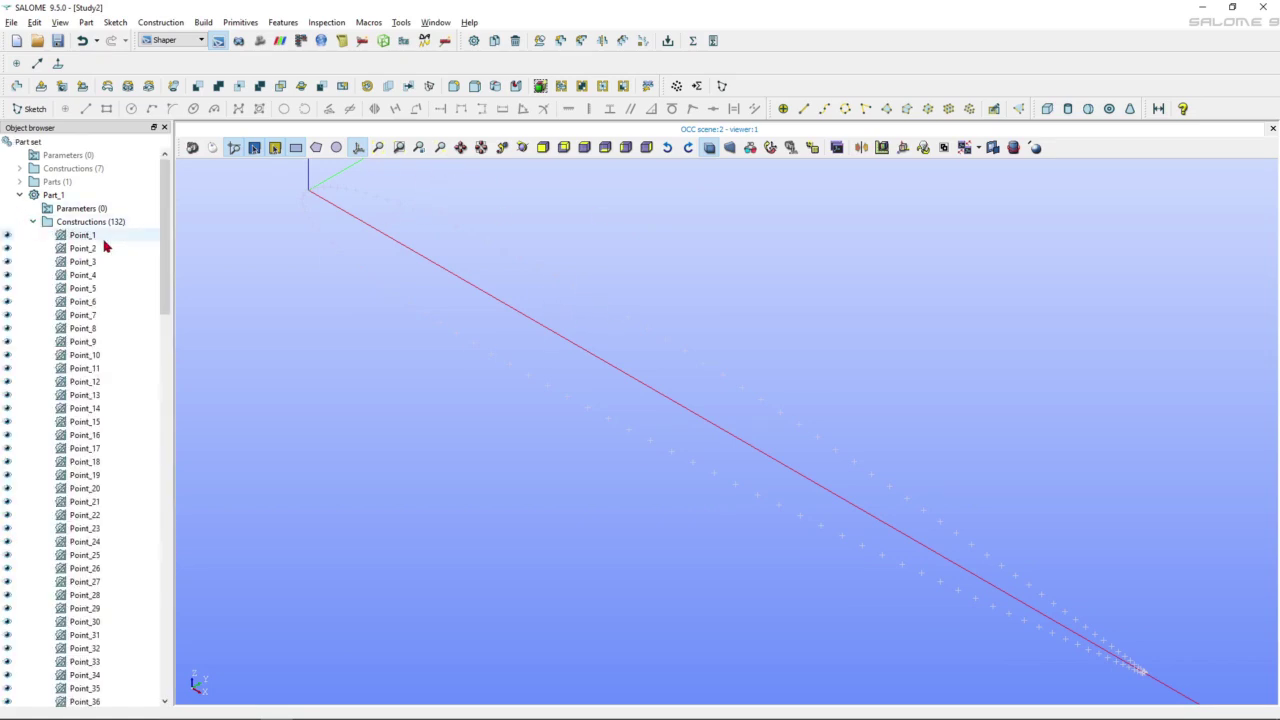
scroll(105, 247, "down", 9)
scroll(105, 247, "down", 20)
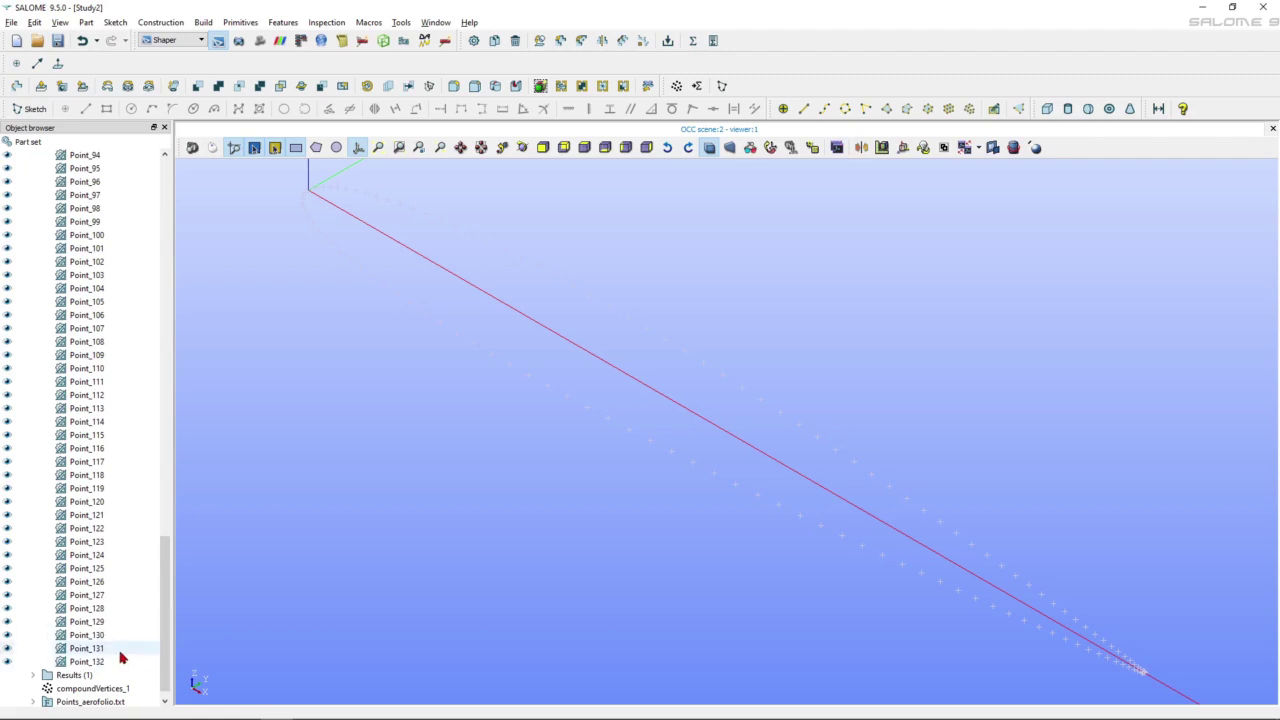
scroll(125, 591, "up", 19)
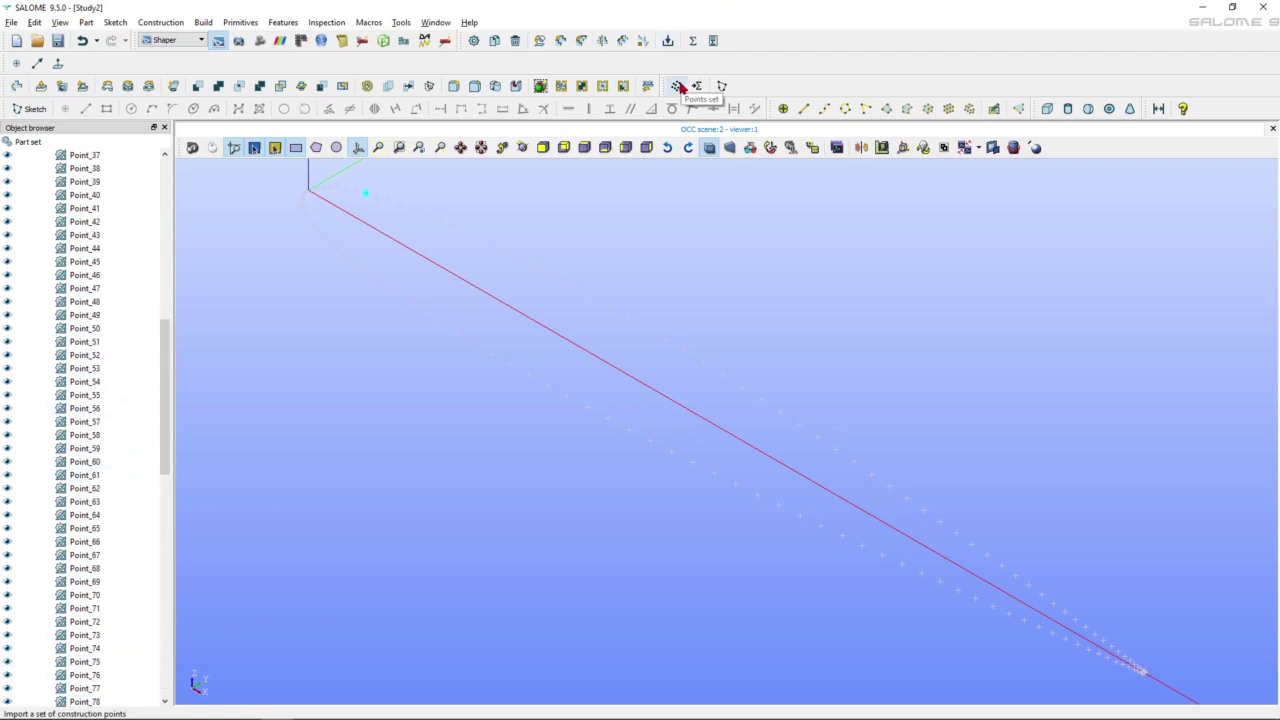
left_click_drag(166, 380, 160, 210)
left_click(32, 221)
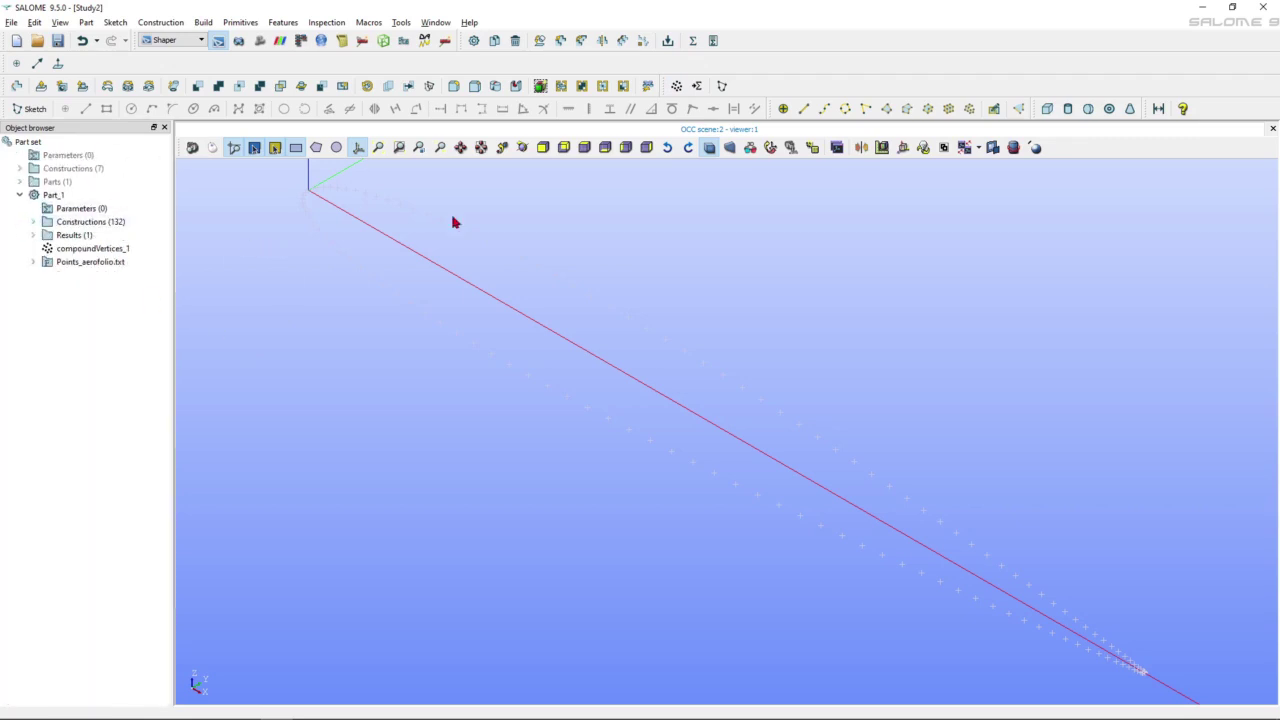
Select Point_1 to Point_132 in the Points_aerofolio.txt group and start a polyline through them.
left_click(33, 261)
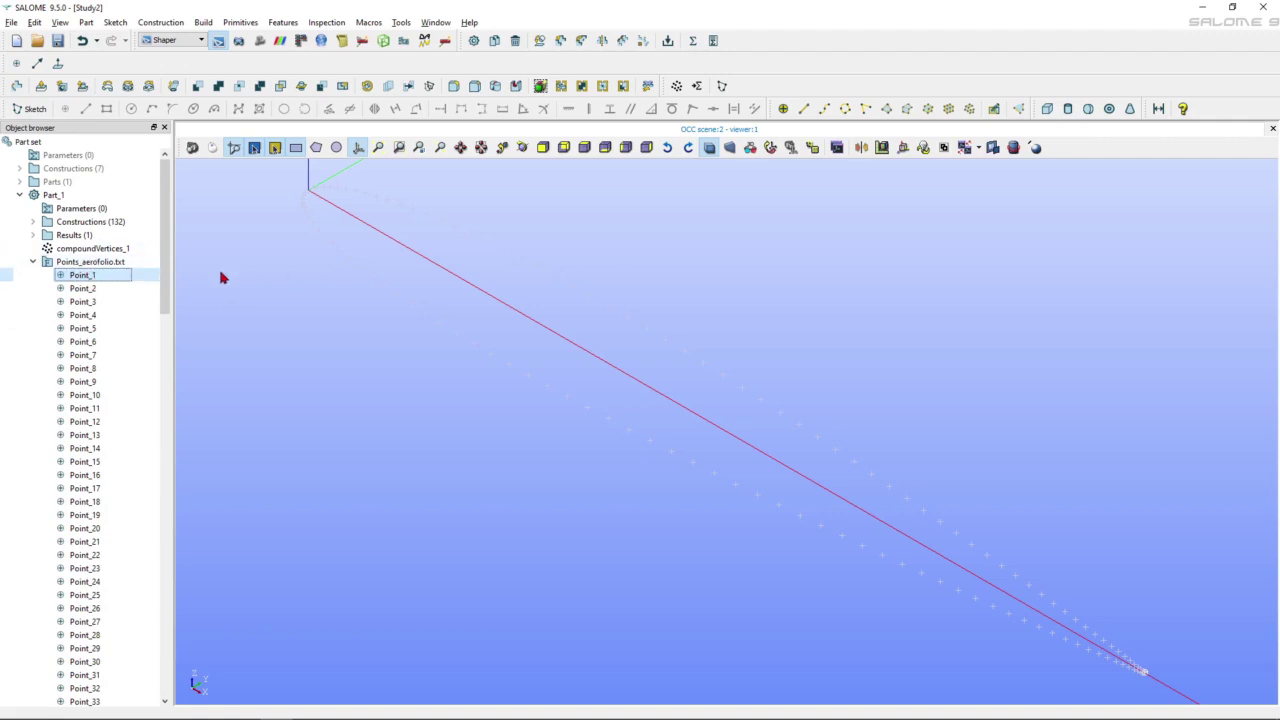
key("shift+Down")
key("shift+Down")
key("shift+Down")
key("shift+Down")
key("shift+Down")
key("shift+Down")
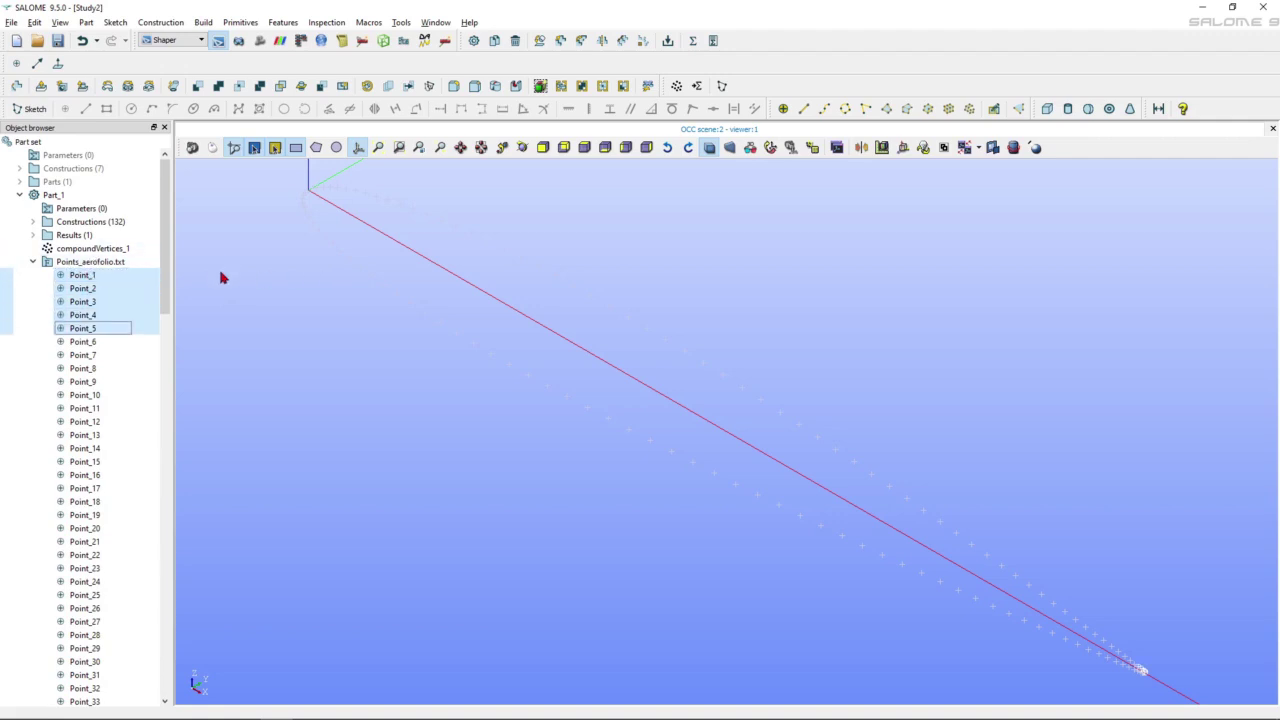
key("shift+Down")
key("shift+Down")
key("shift+Down")
key("shift+Up")
key("shift+Up")
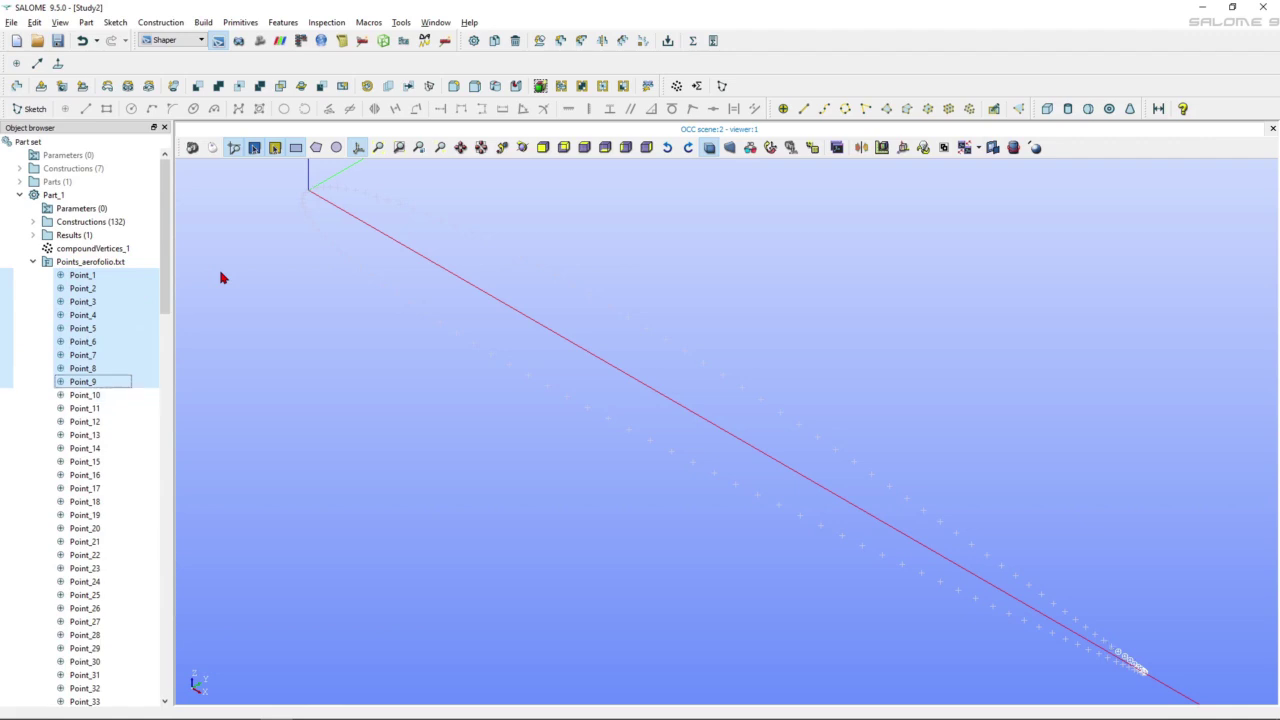
key("shift+Down")
key("shift+Down")
key("shift+Down")
key("shift+Down")
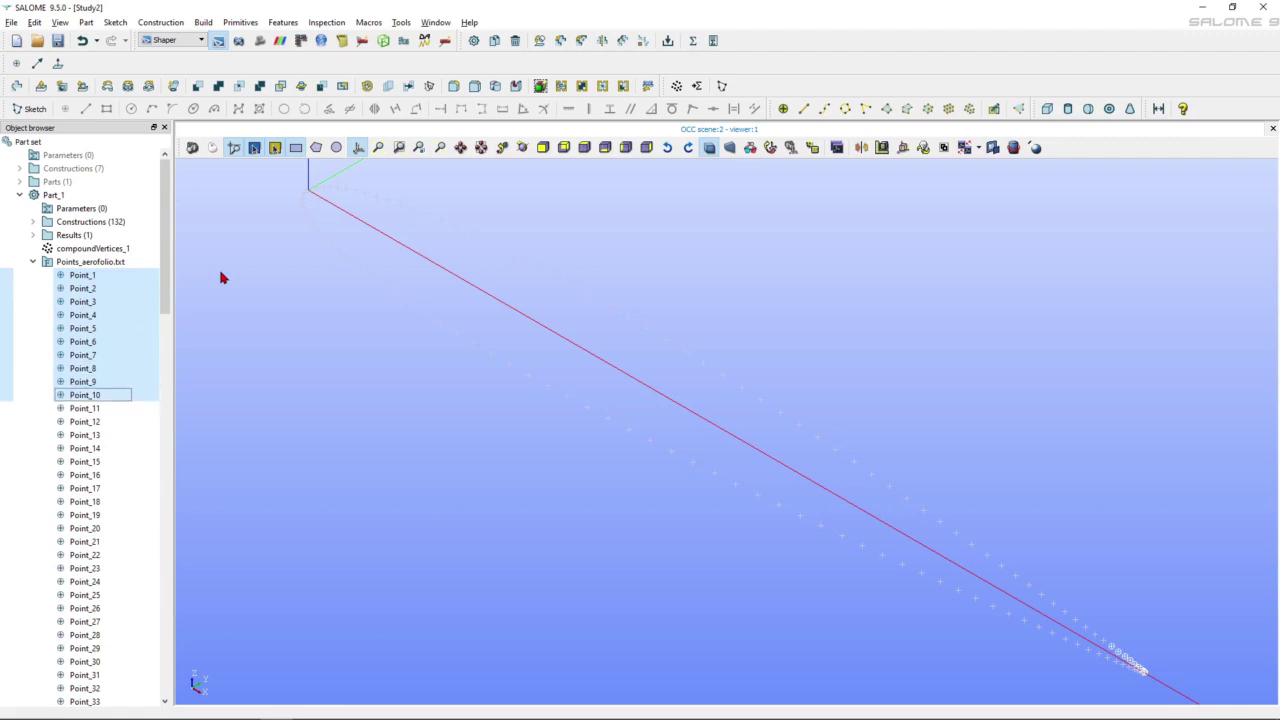
key("shift+Up")
key("shift+Up")
key("shift+Up")
key("shift+Up")
key("shift+Down")
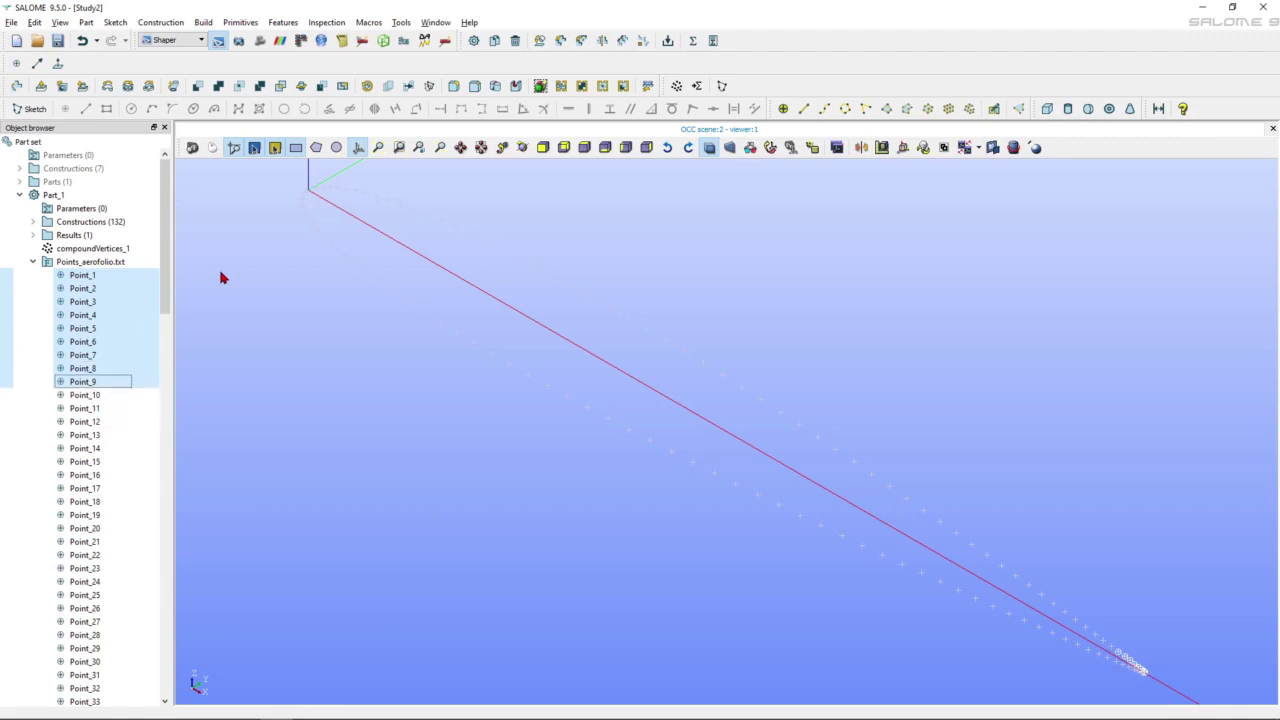
key("shift+End")
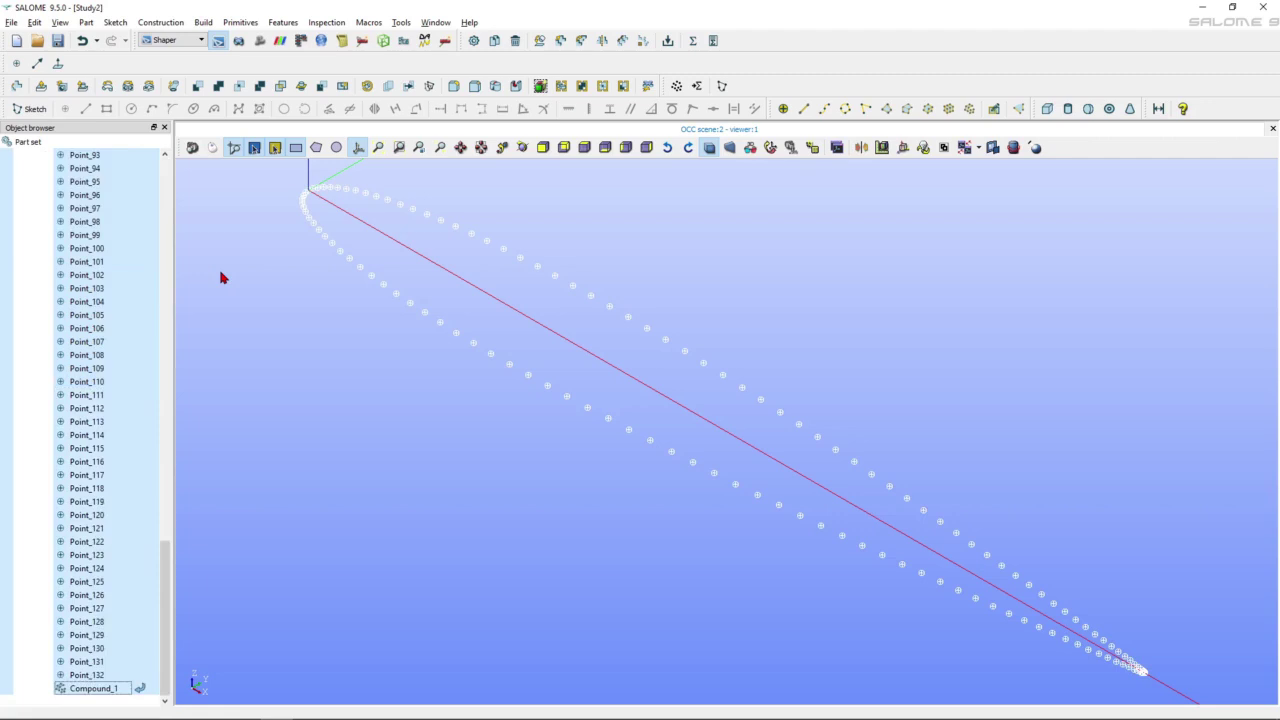
key("shift+Up")
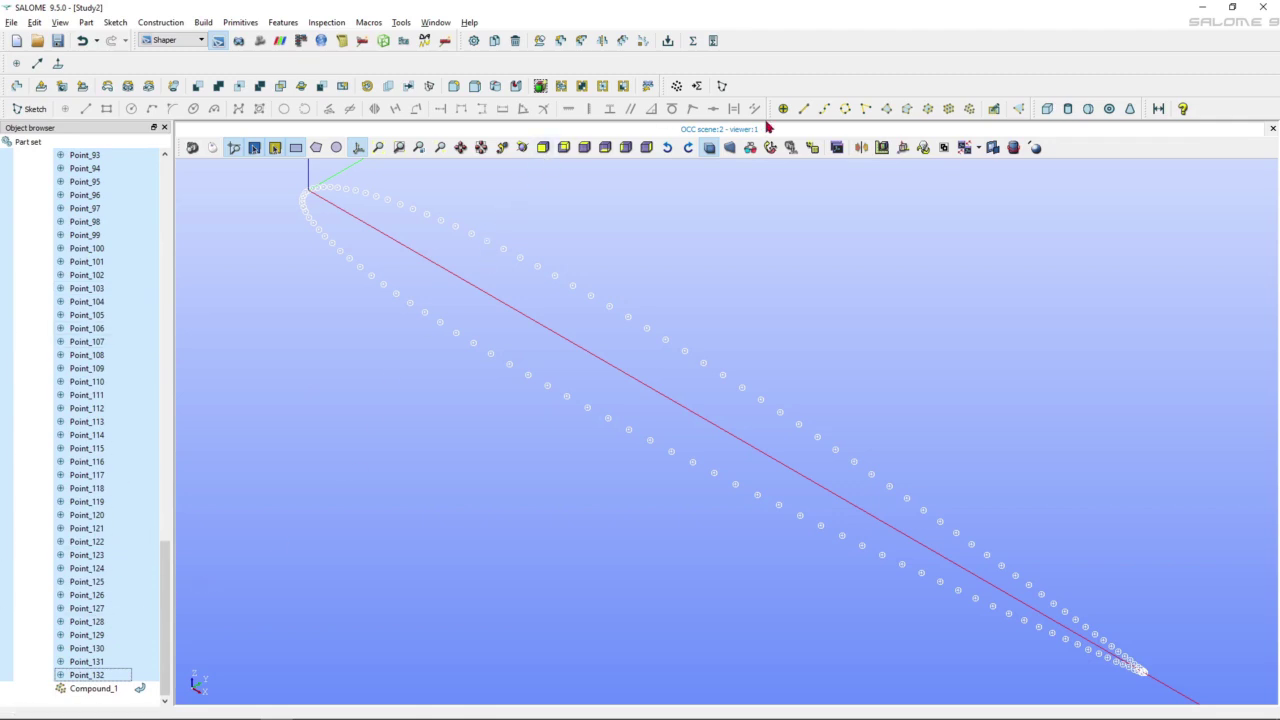
left_click(866, 110)
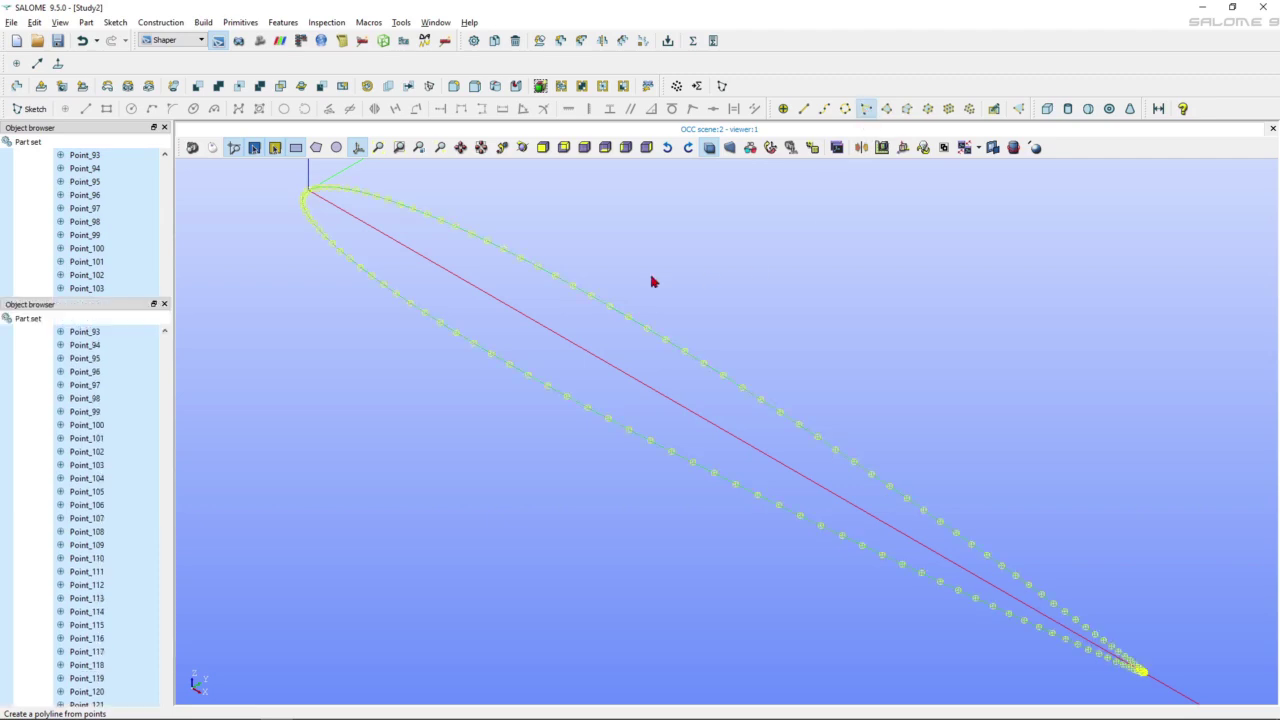
Set the airfoil polyline to closed so the trailing-edge gap is bridged, and create it.
right_click_drag(621, 292, 1010, 489, "ctrl")
scroll(1010, 489, "up", 6)
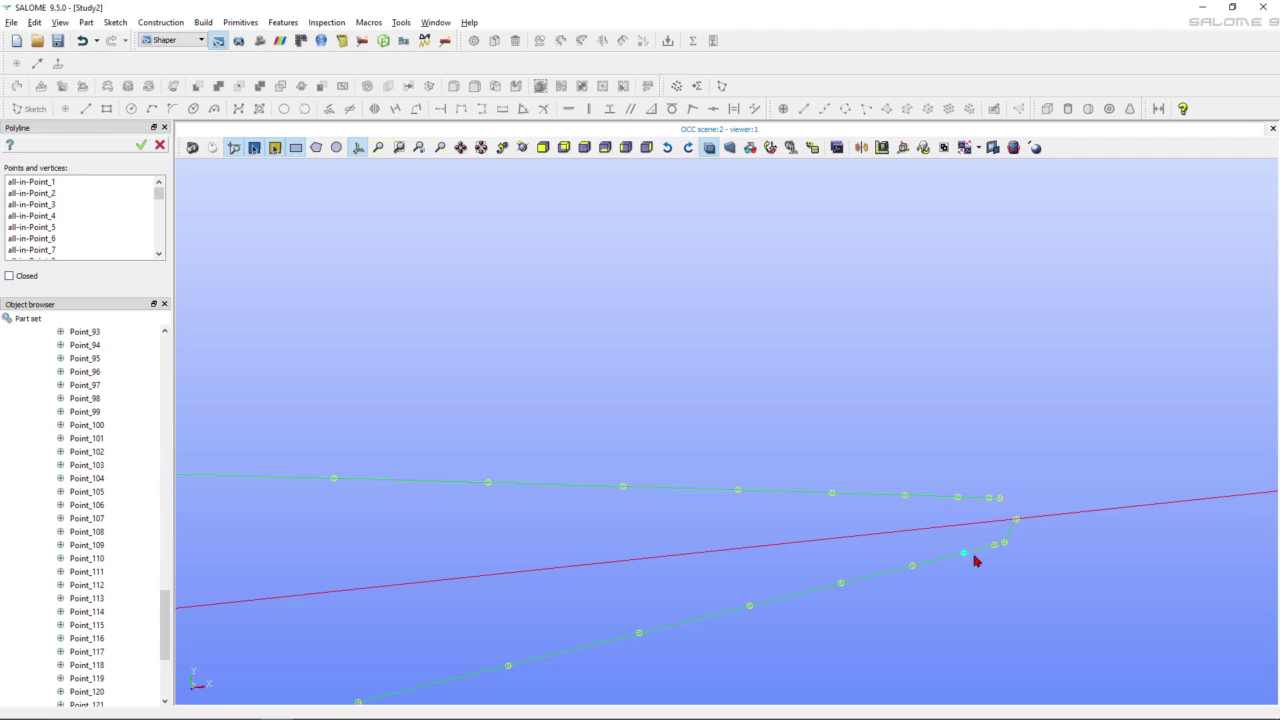
right_click_drag(1043, 503, 963, 520, "ctrl")
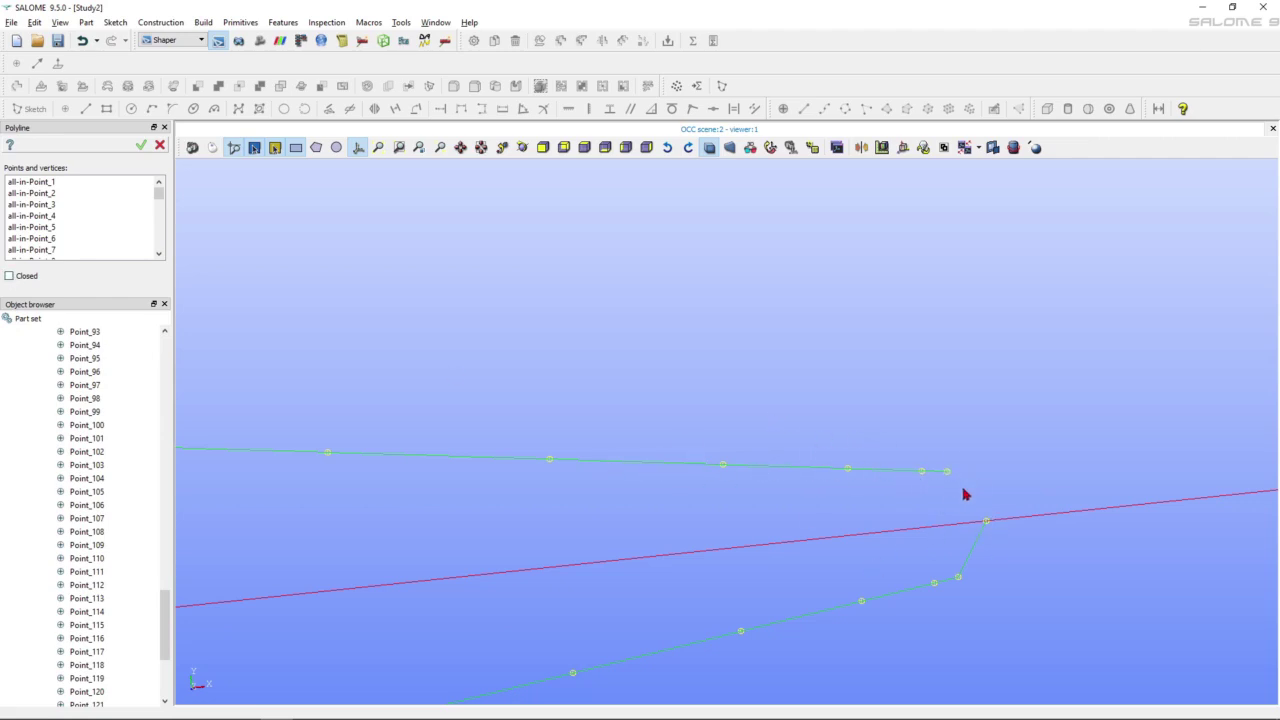
left_click(8, 276)
left_click(143, 147)
right_click_drag(700, 420, 1077, 311, "ctrl")
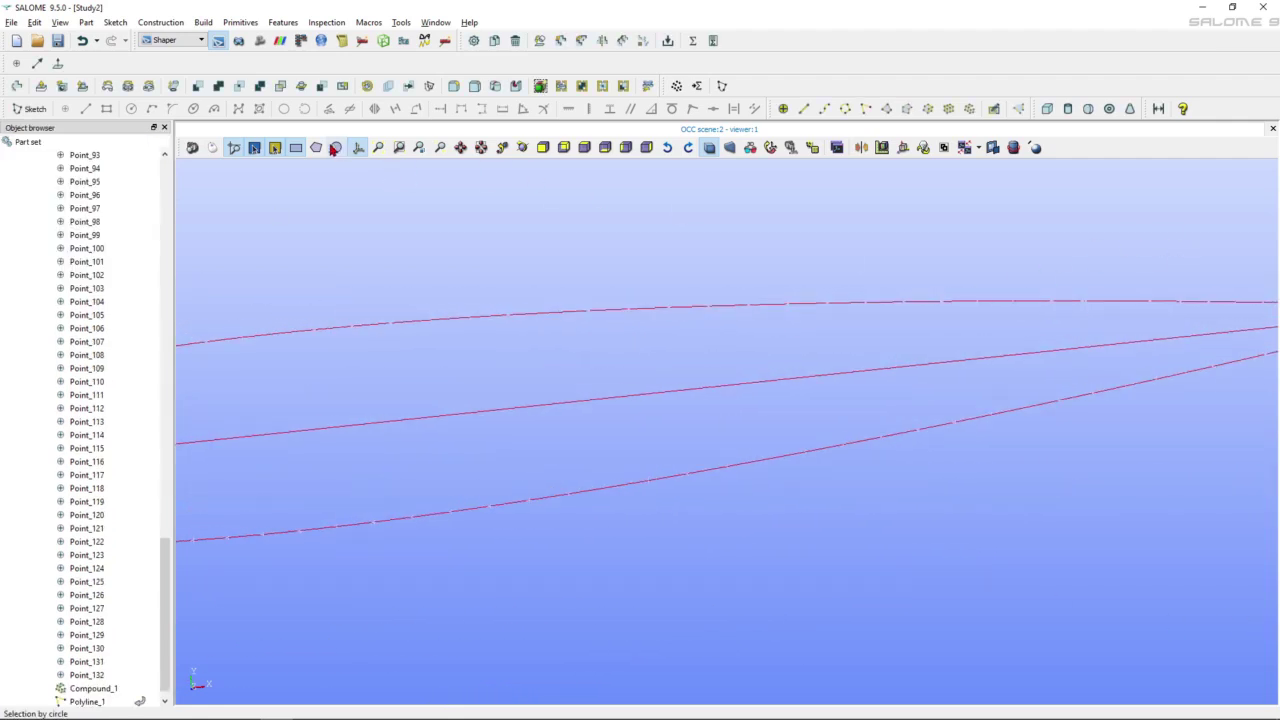
left_click(380, 150)
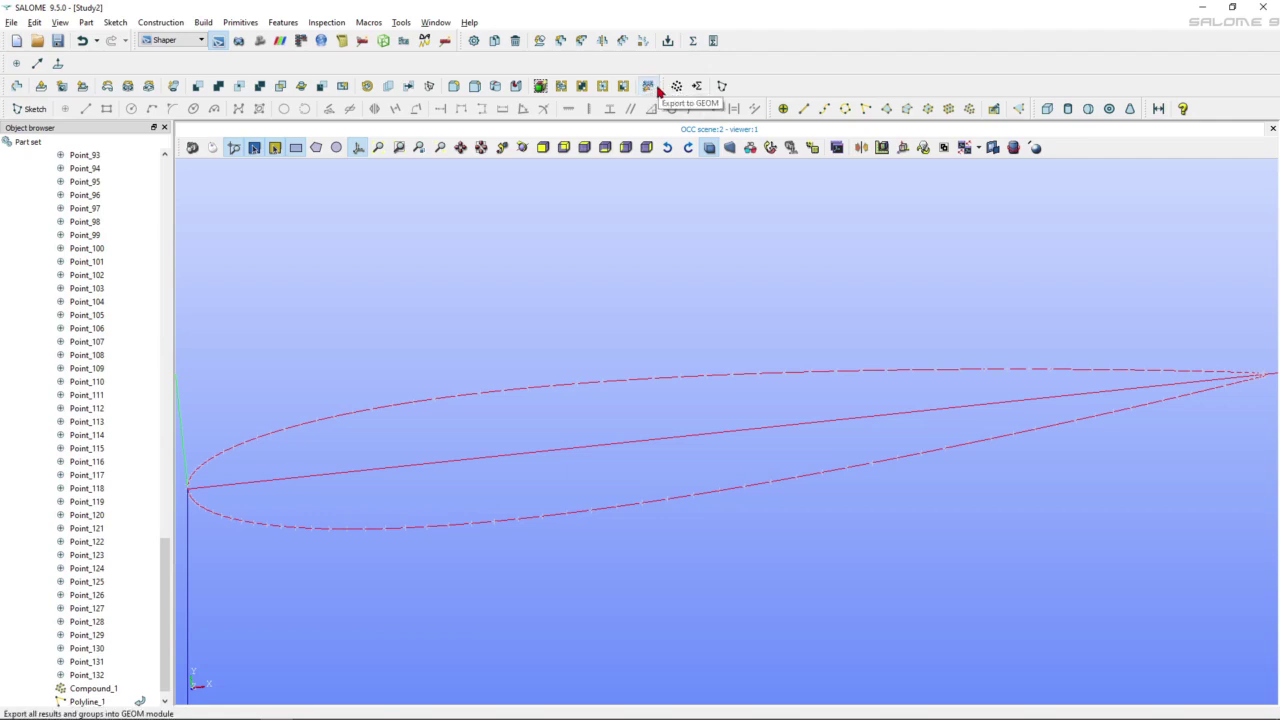
Export all of the part's results and groups from Shaper to the GEOM module.
left_click(196, 40)
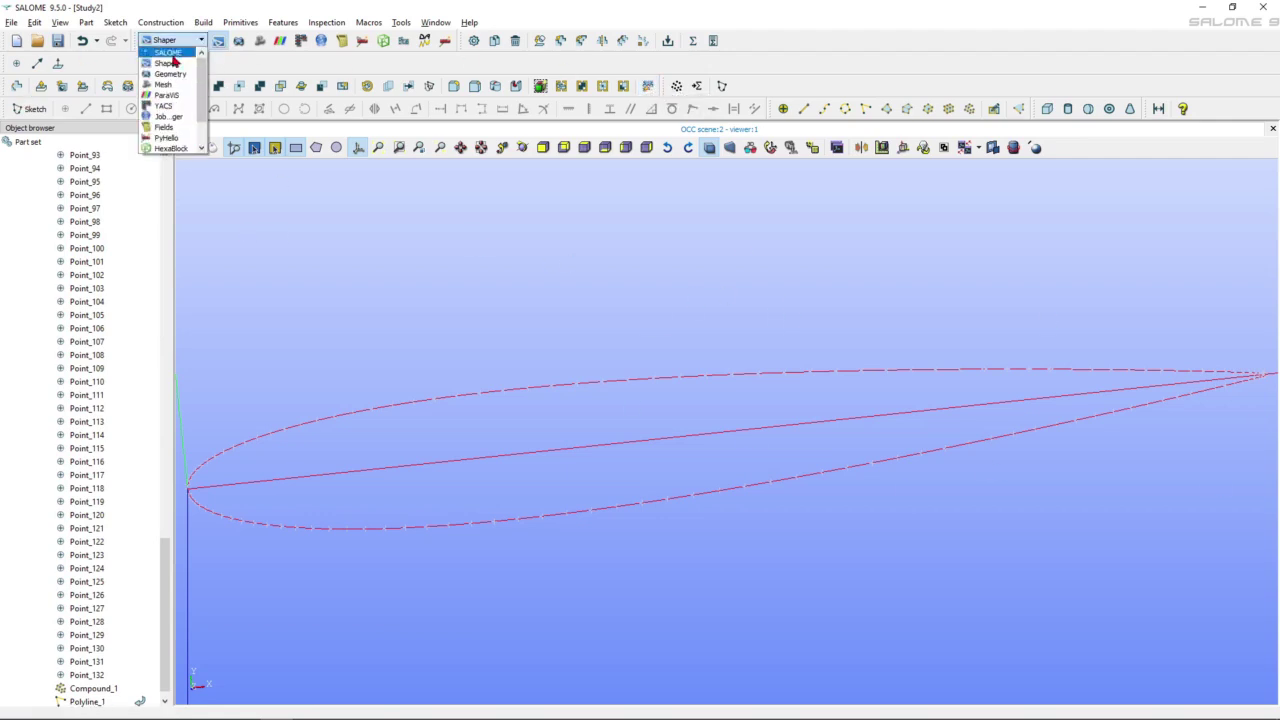
left_click(193, 63)
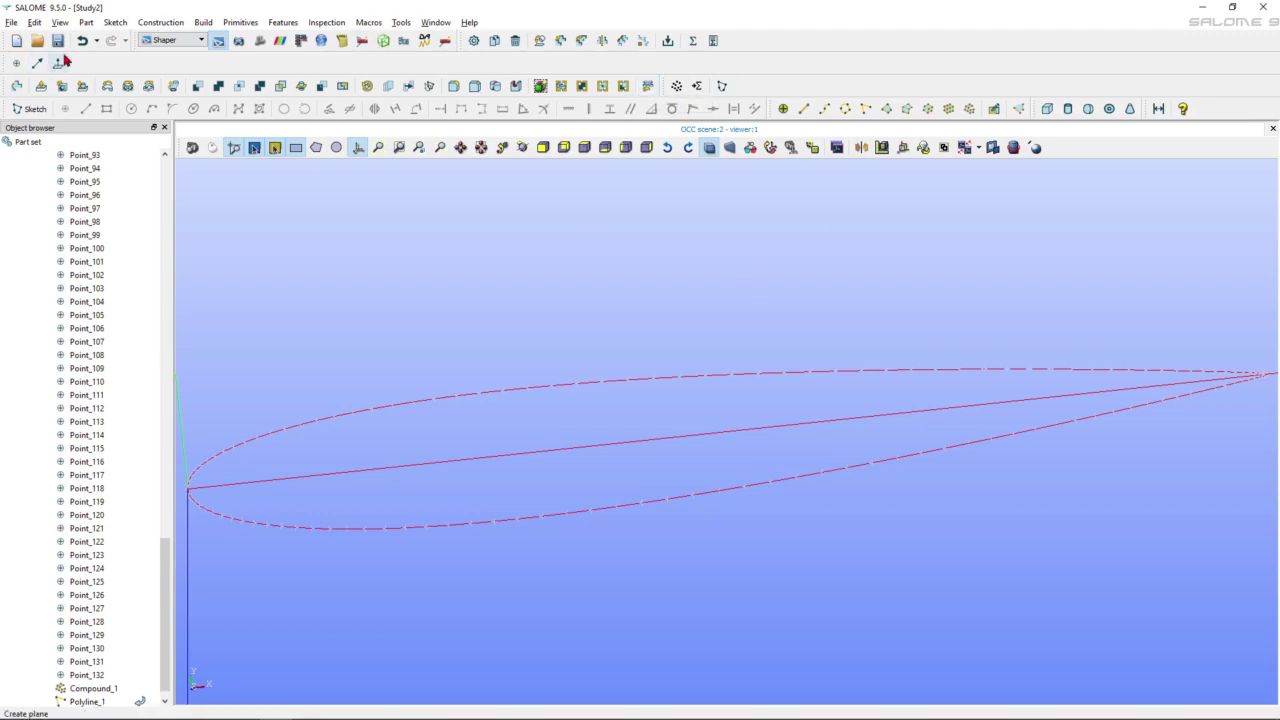
left_click(649, 88)
Switch to the Geometry module and show the exported Polyline_1_1 from the Geometry objects in the 3D view.
left_click(149, 39)
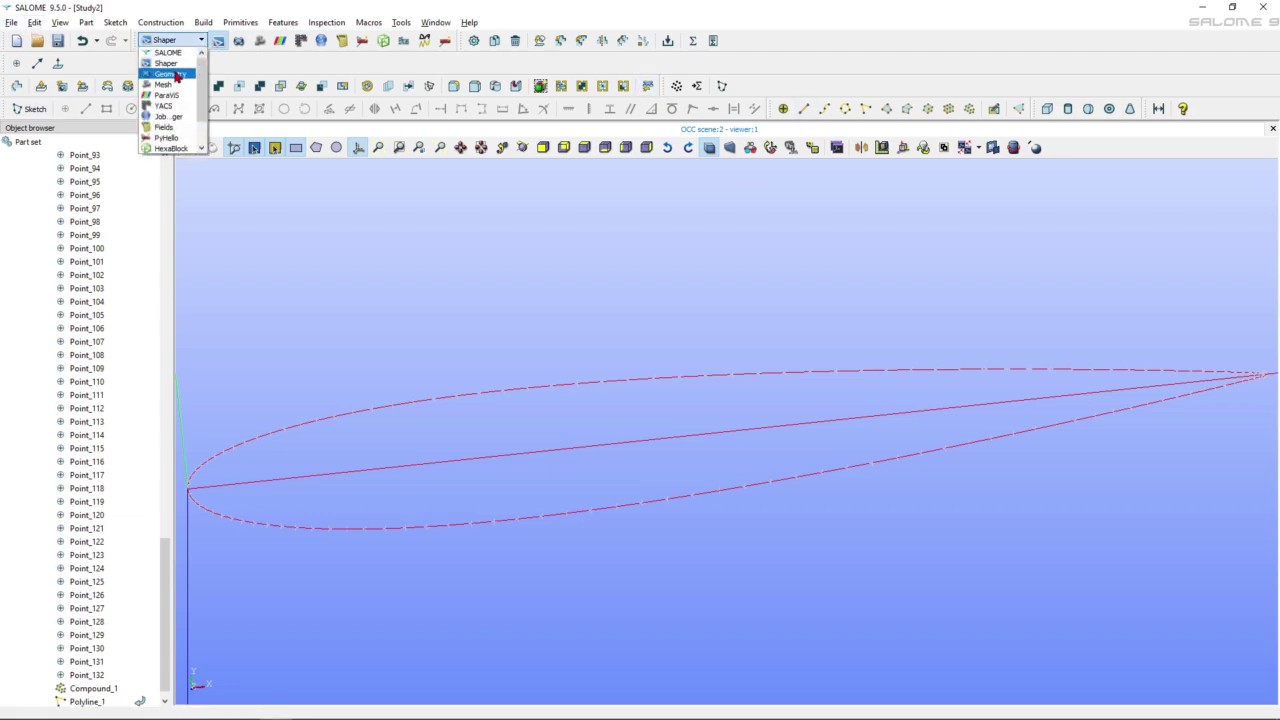
left_click(176, 75)
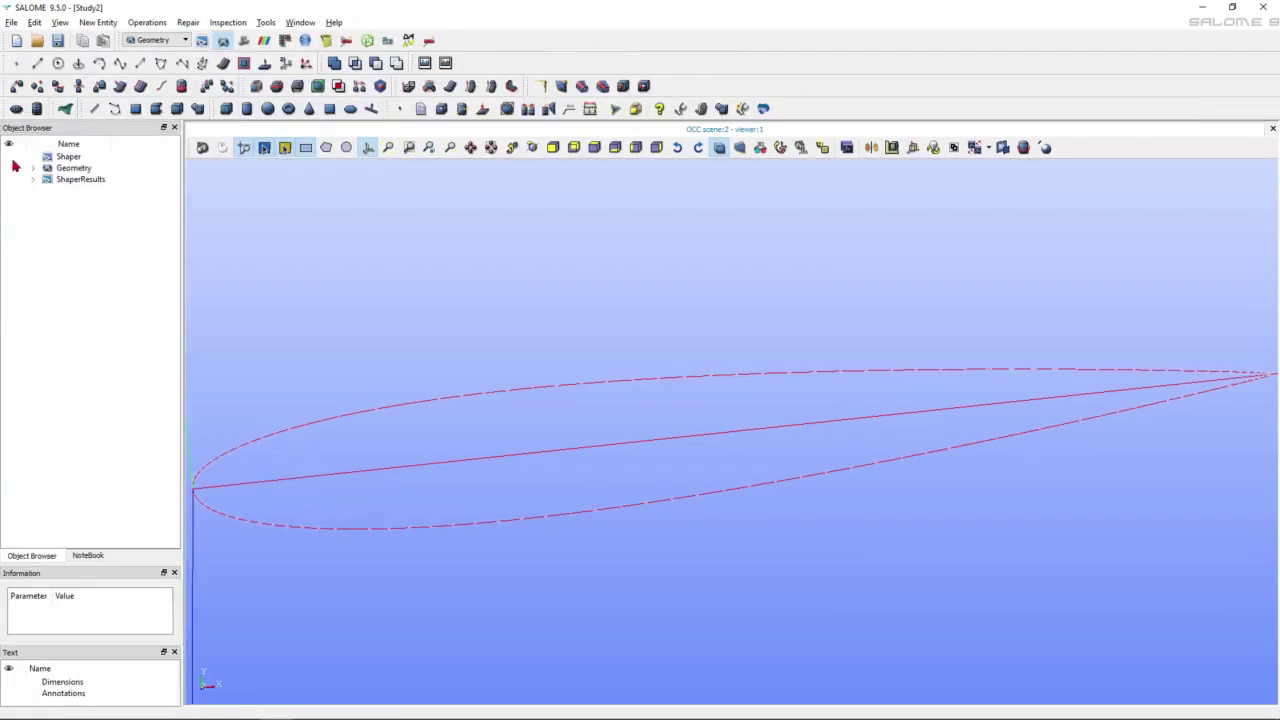
left_click(34, 169)
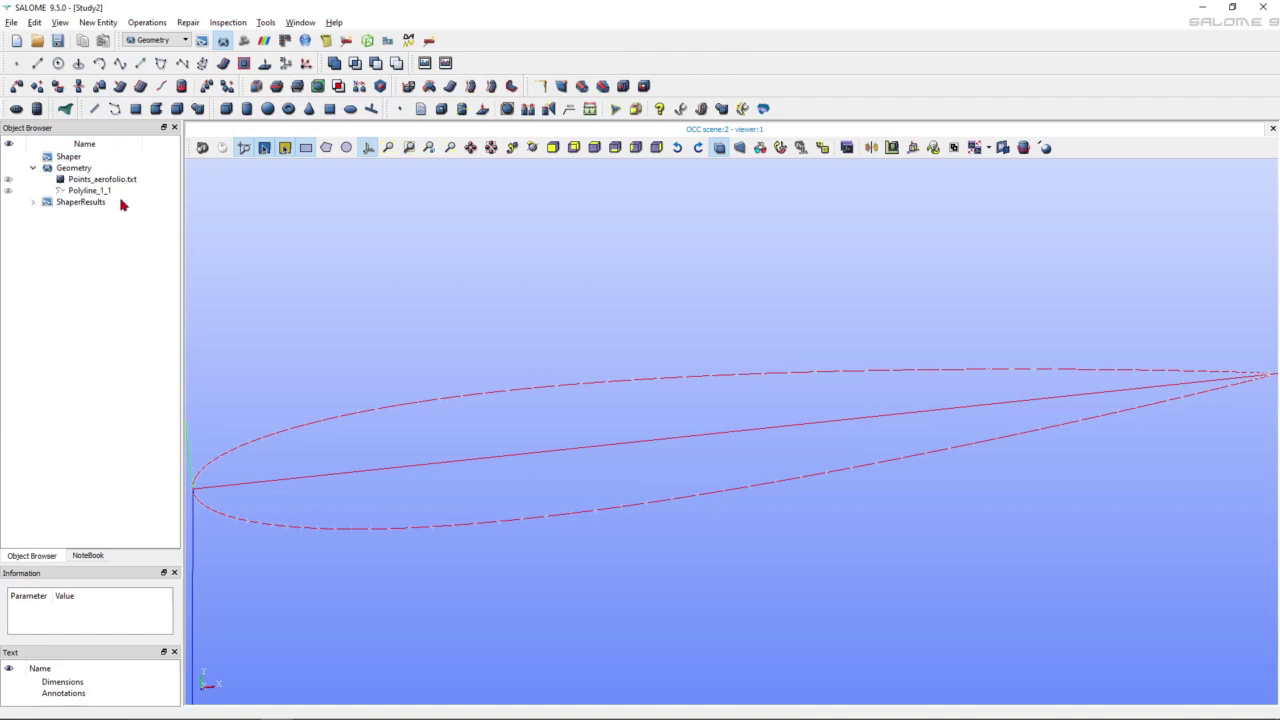
left_click(10, 192)
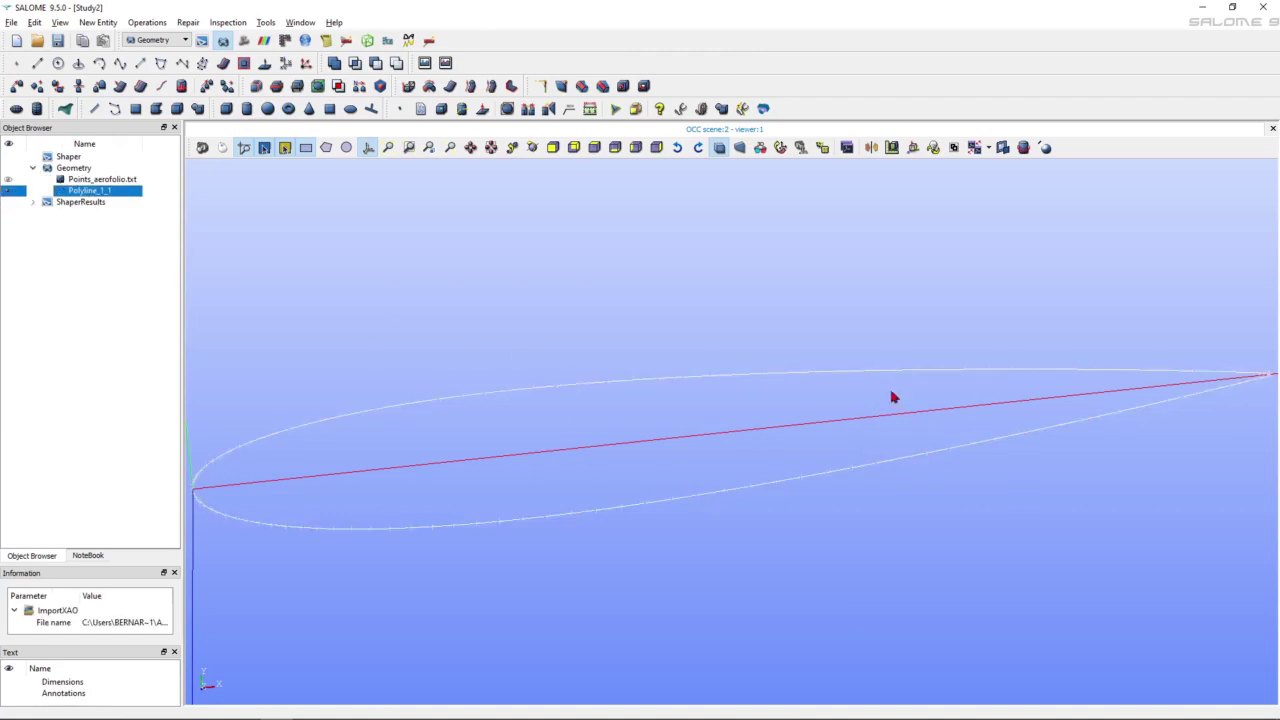